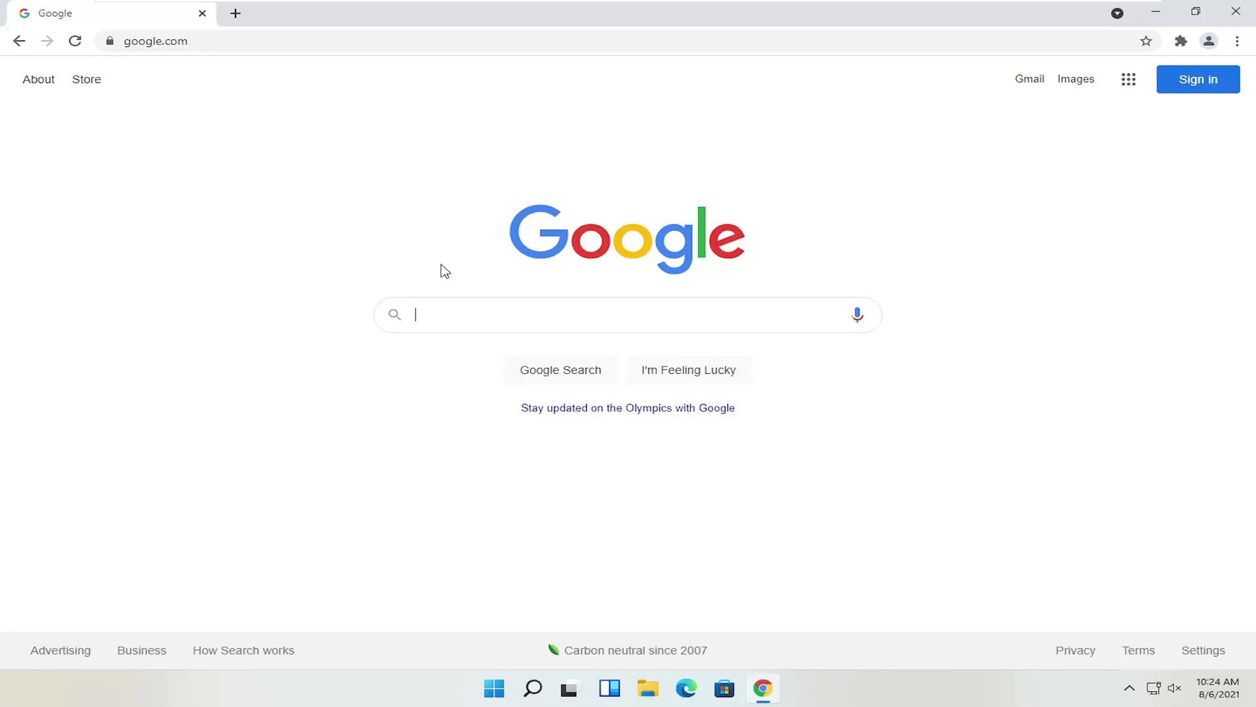
# Step: Search Google for "canon printer drivers" and open Canon U.S.A.'s Drivers & Downloads page
pyautogui.click(415, 314)
pyautogui.hotkey('ctrl', 'l')
pyautogui.write('canon printer')
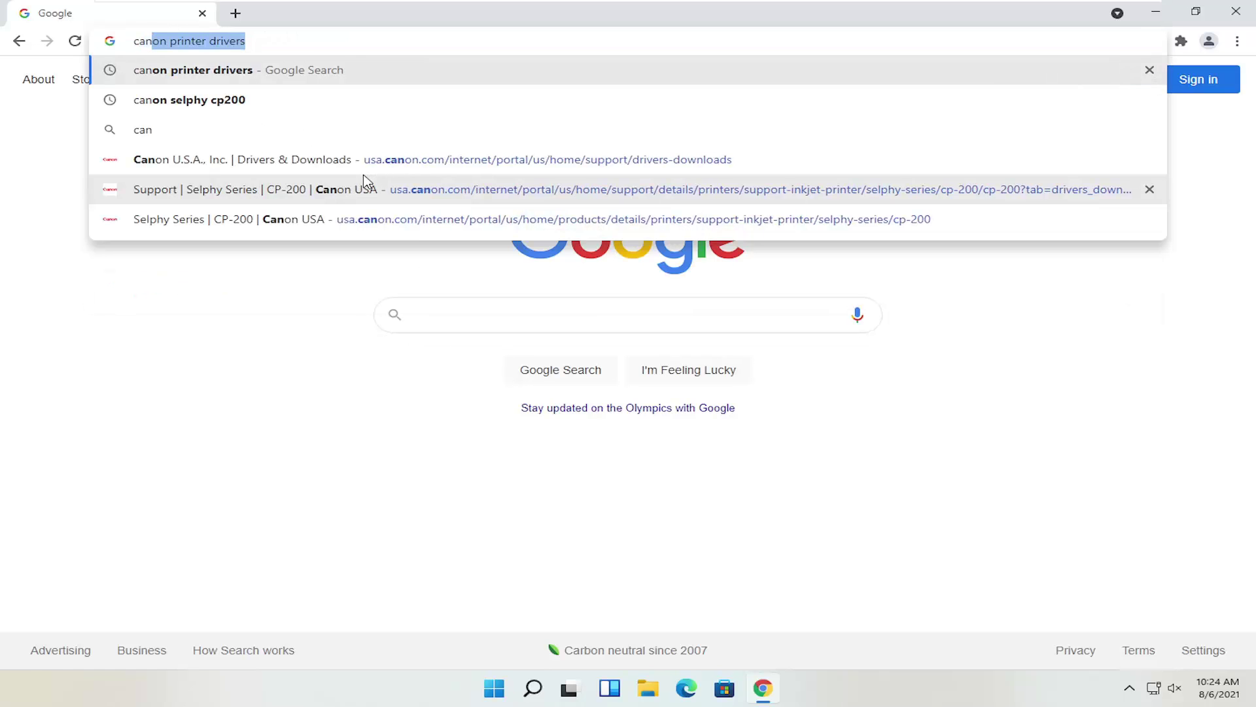
pyautogui.click(308, 68)
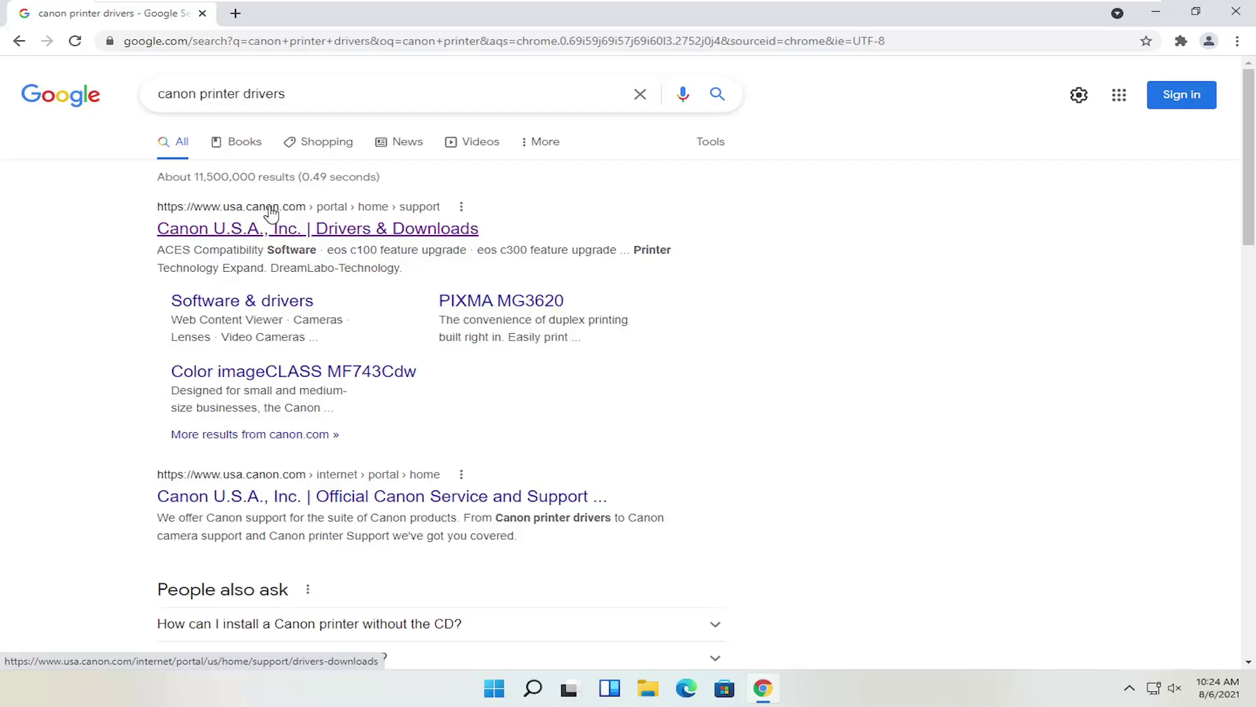
pyautogui.click(218, 228)
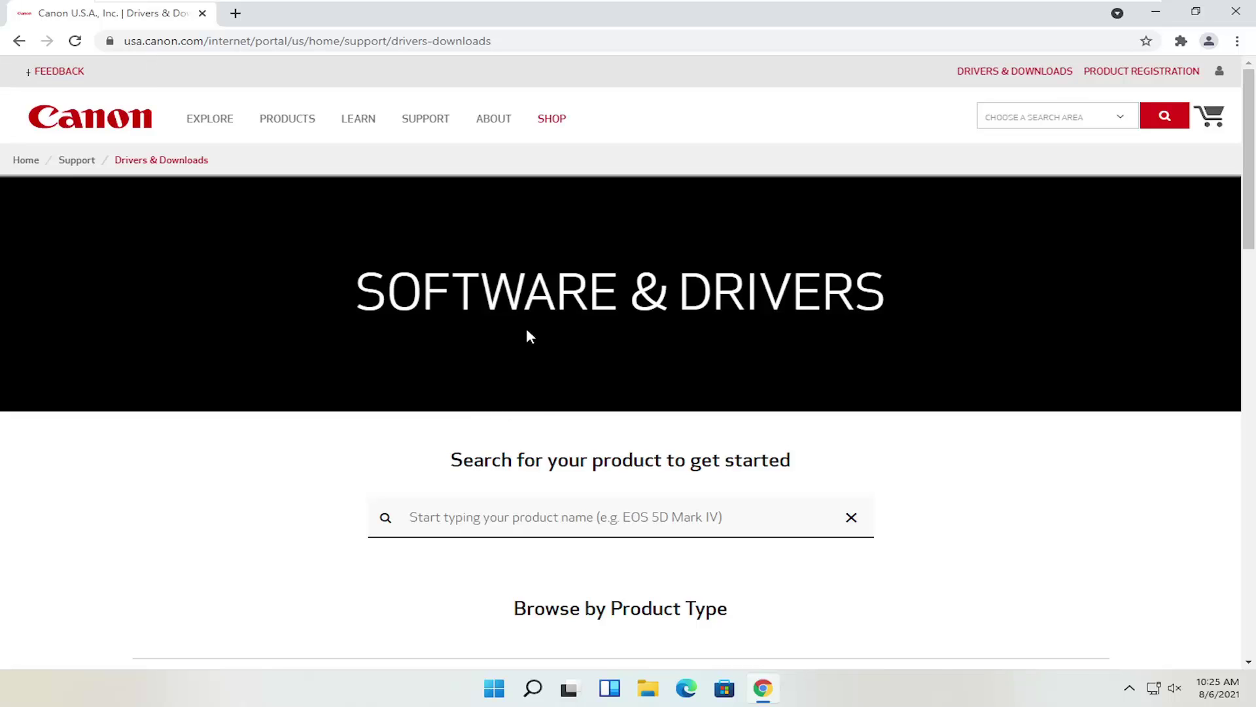
# Step: Browse the device lists for the Printers and Scanners product types, going back to the product type overview after each
pyautogui.scroll(-1, 563, 320)
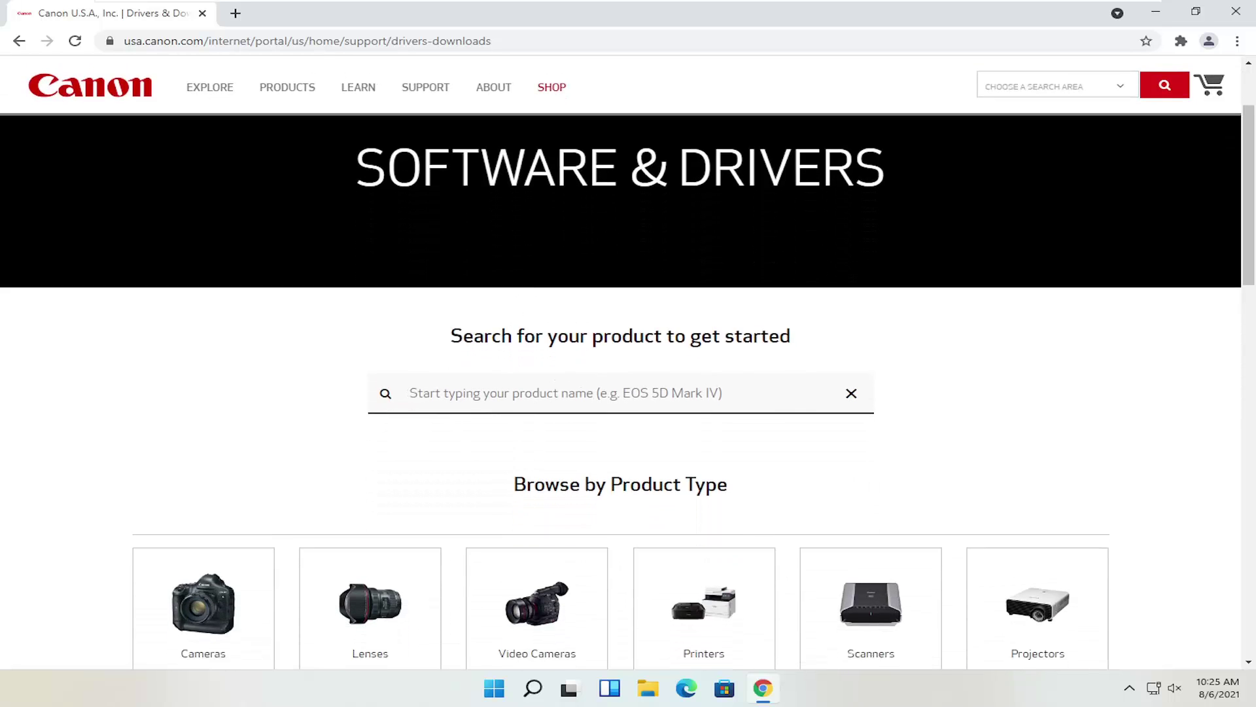
pyautogui.scroll(-1, 402, 353)
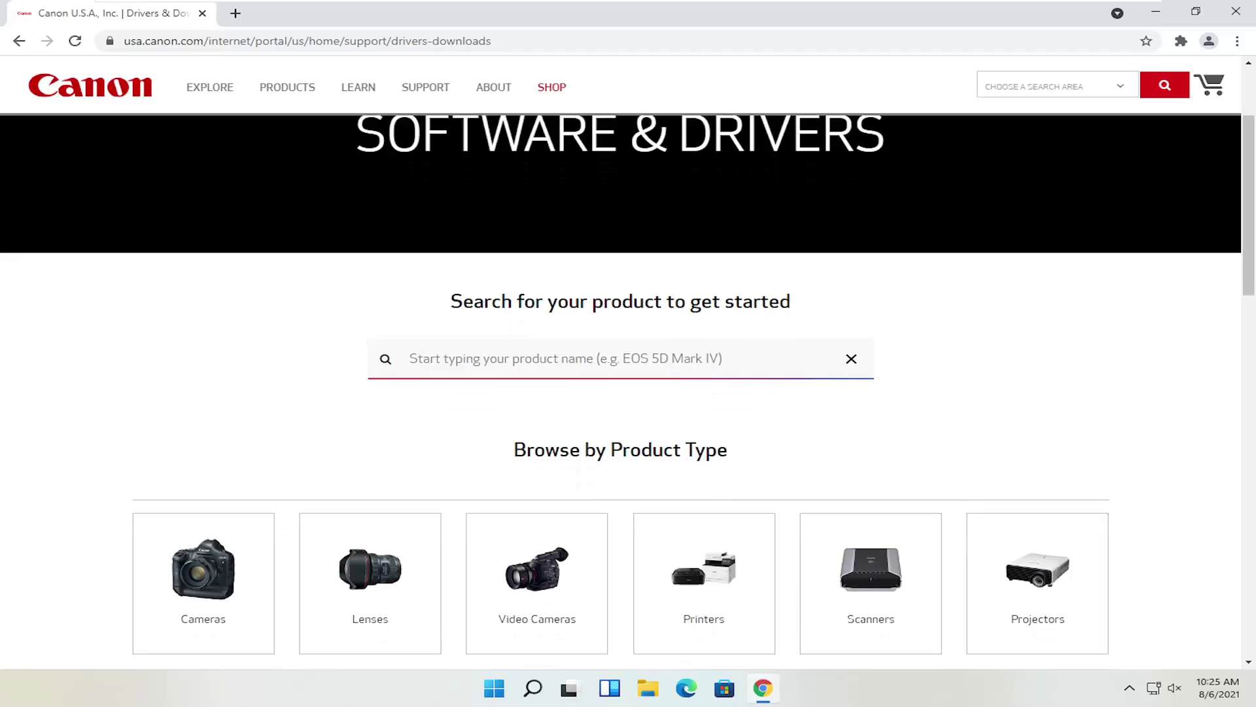
pyautogui.scroll(-2, 513, 309)
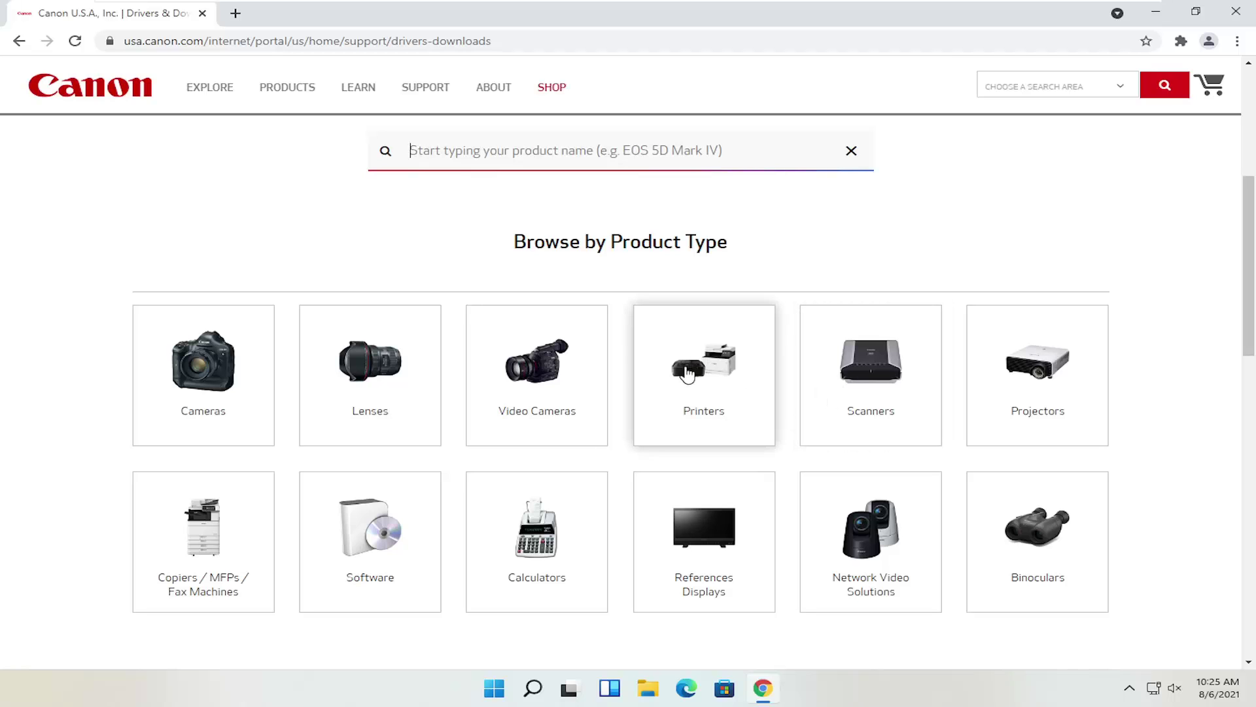
pyautogui.click(712, 386)
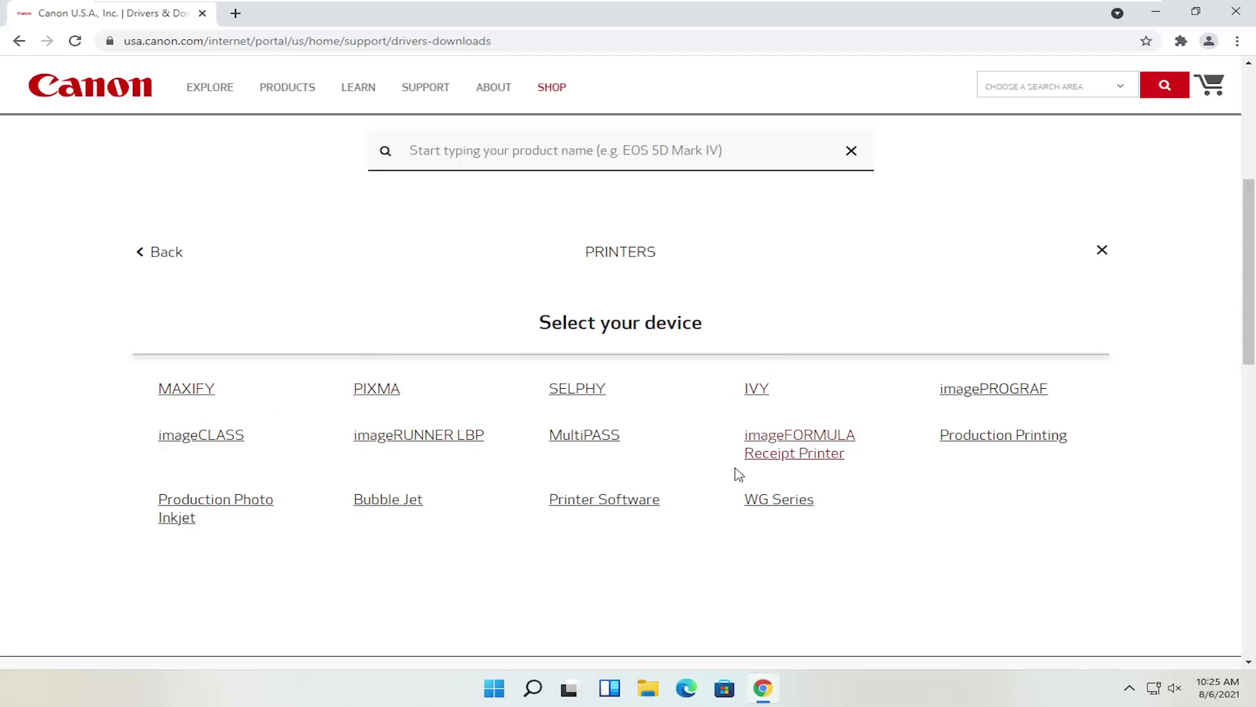
pyautogui.click(160, 254)
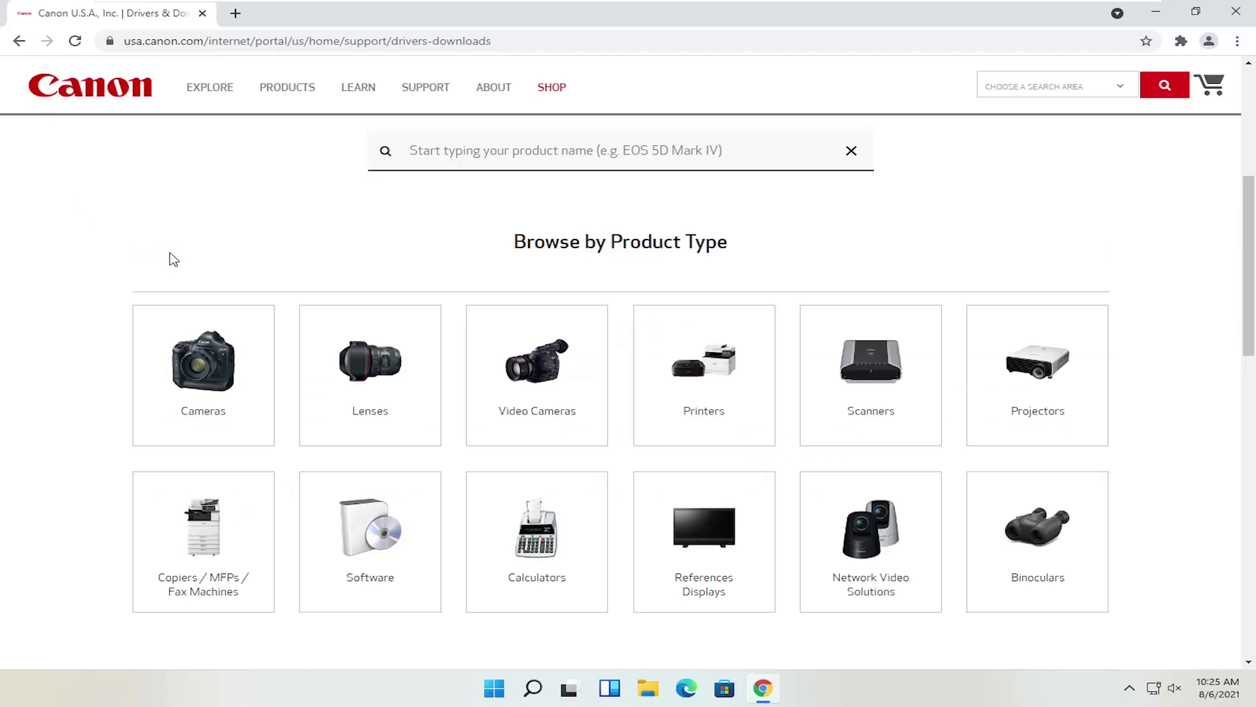
pyautogui.click(905, 379)
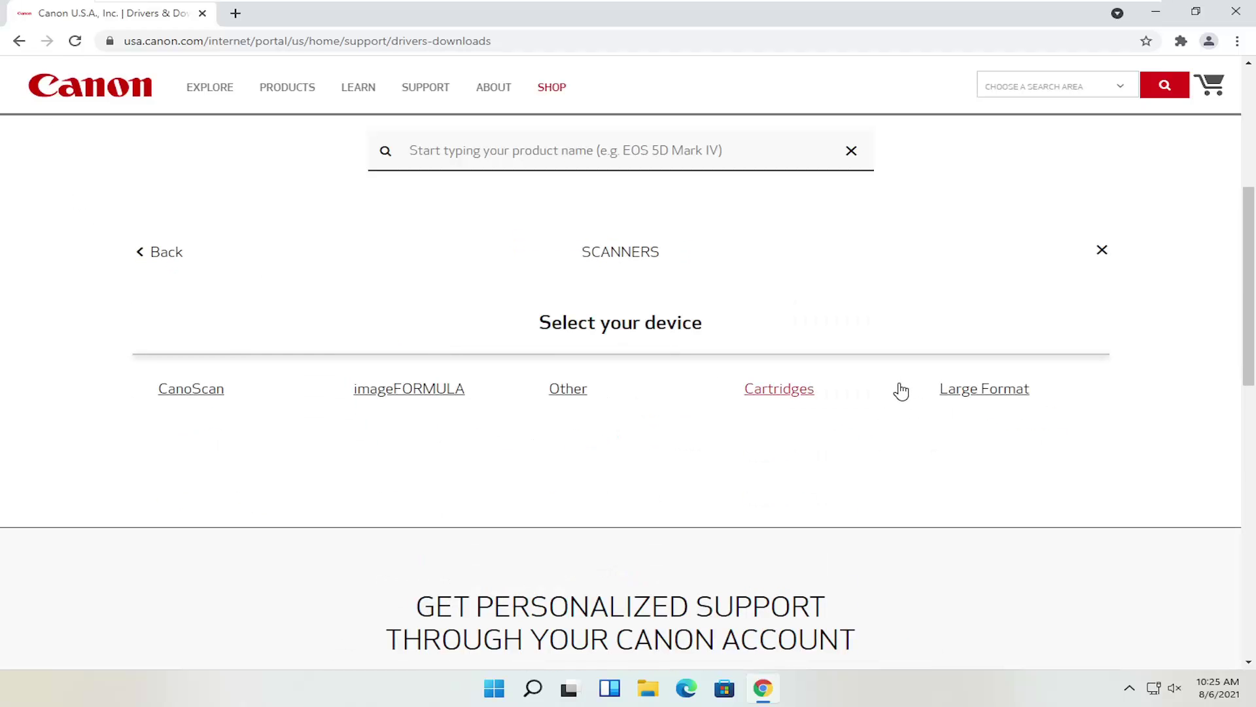
pyautogui.scroll(2, 307, 405)
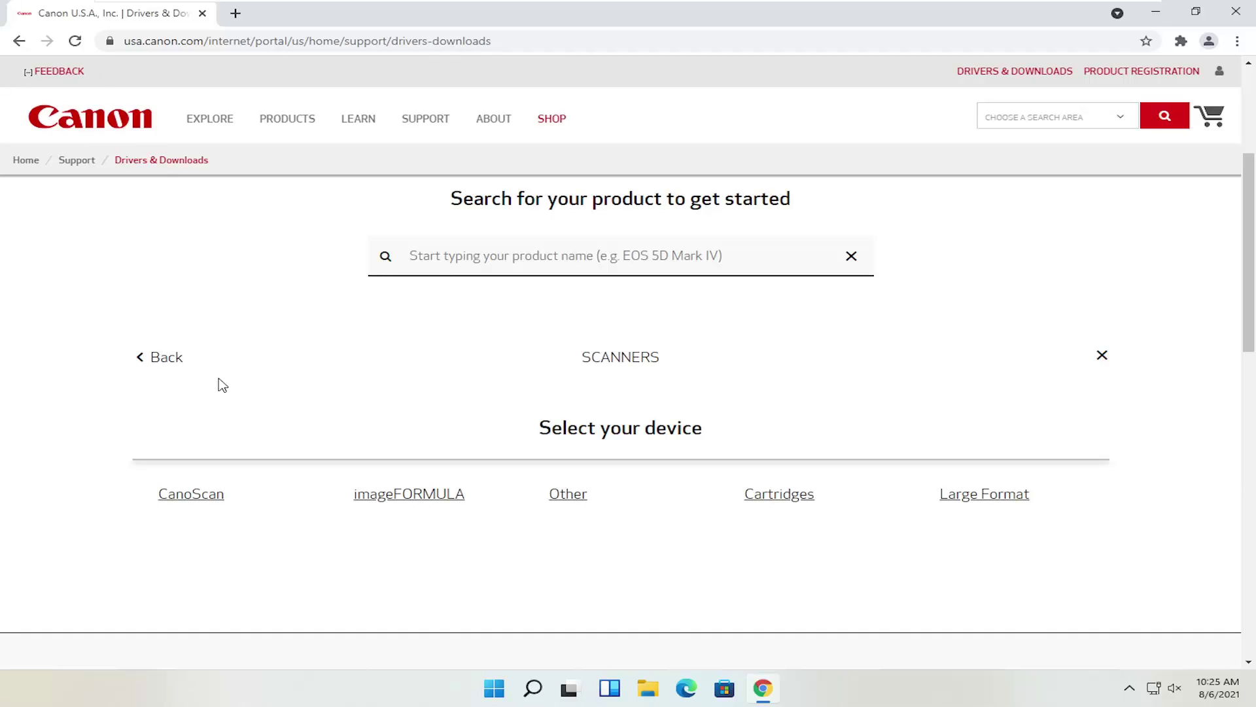
pyautogui.click(165, 358)
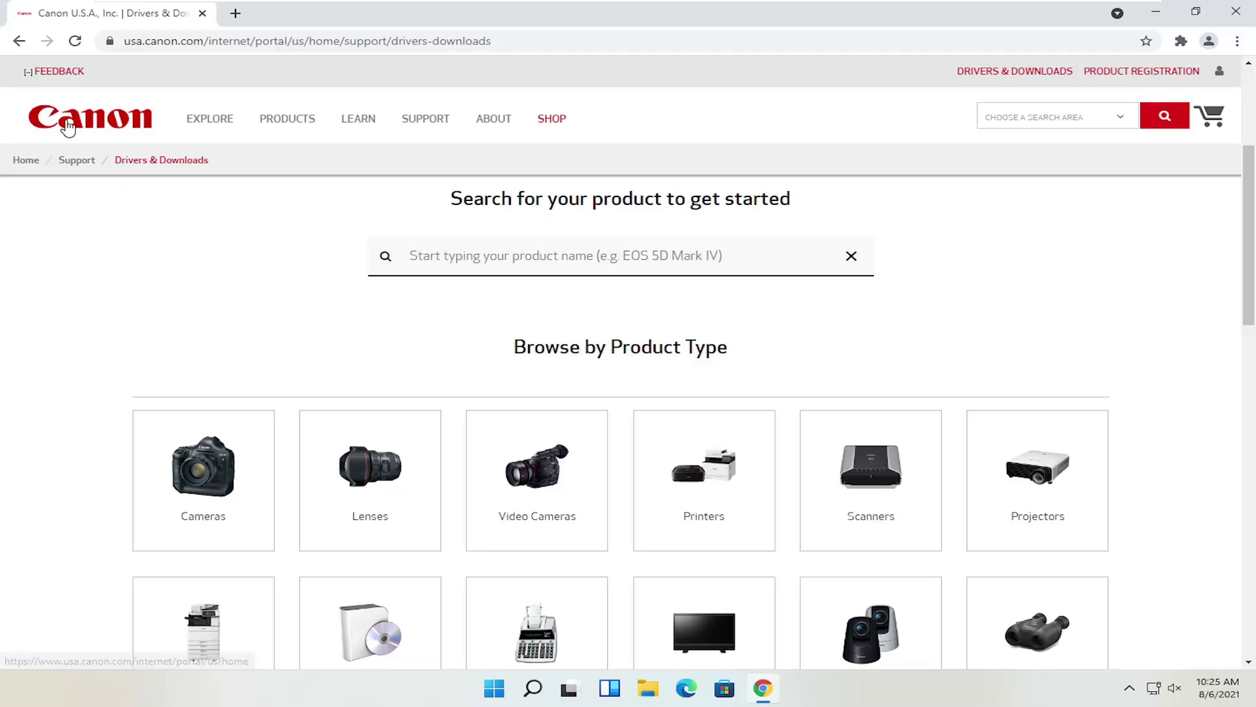
# Step: Search the product finder for "pixma mg2520" and open the PIXMA MG2520 (MG2500 Series) support page
pyautogui.scroll(-1, 232, 265)
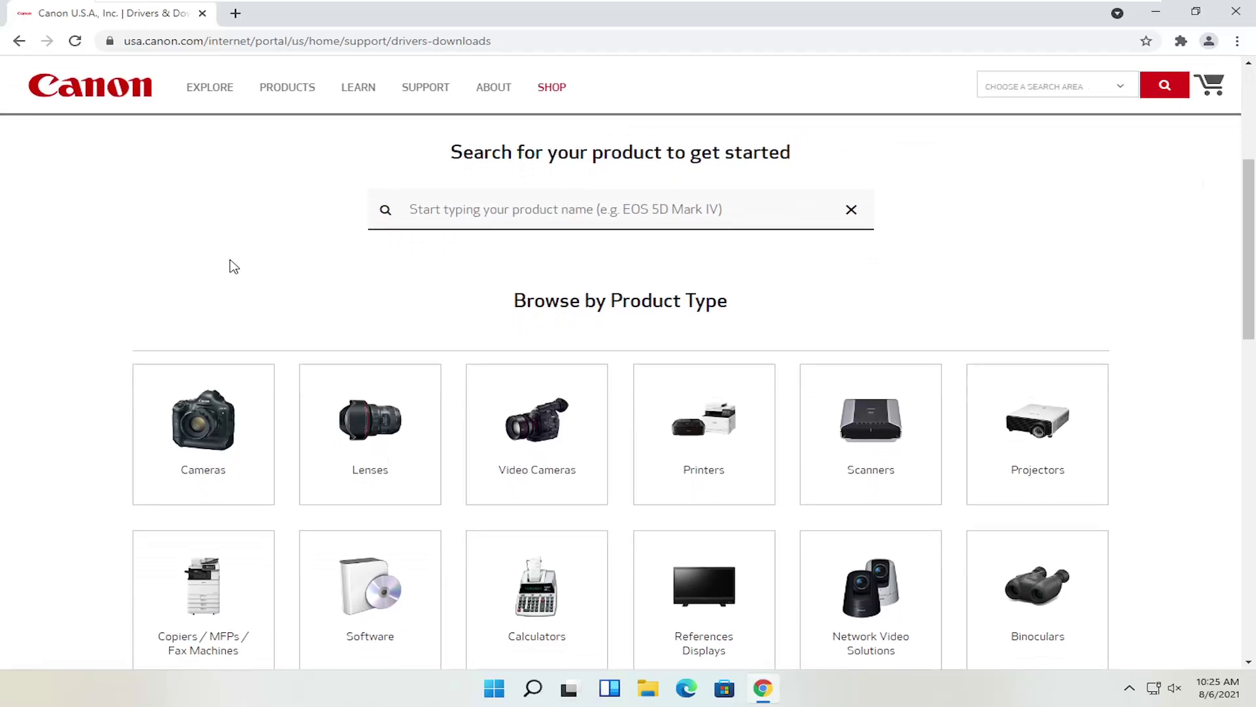
pyautogui.scroll(1, 380, 234)
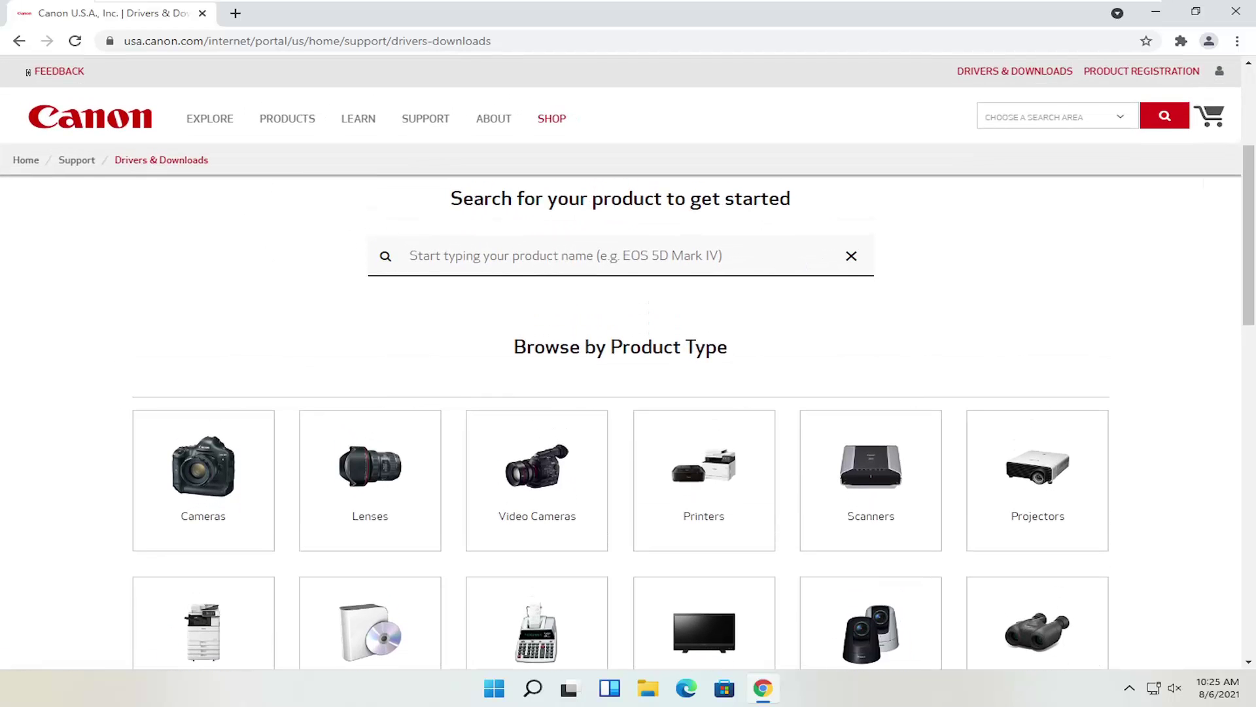
pyautogui.click(411, 255)
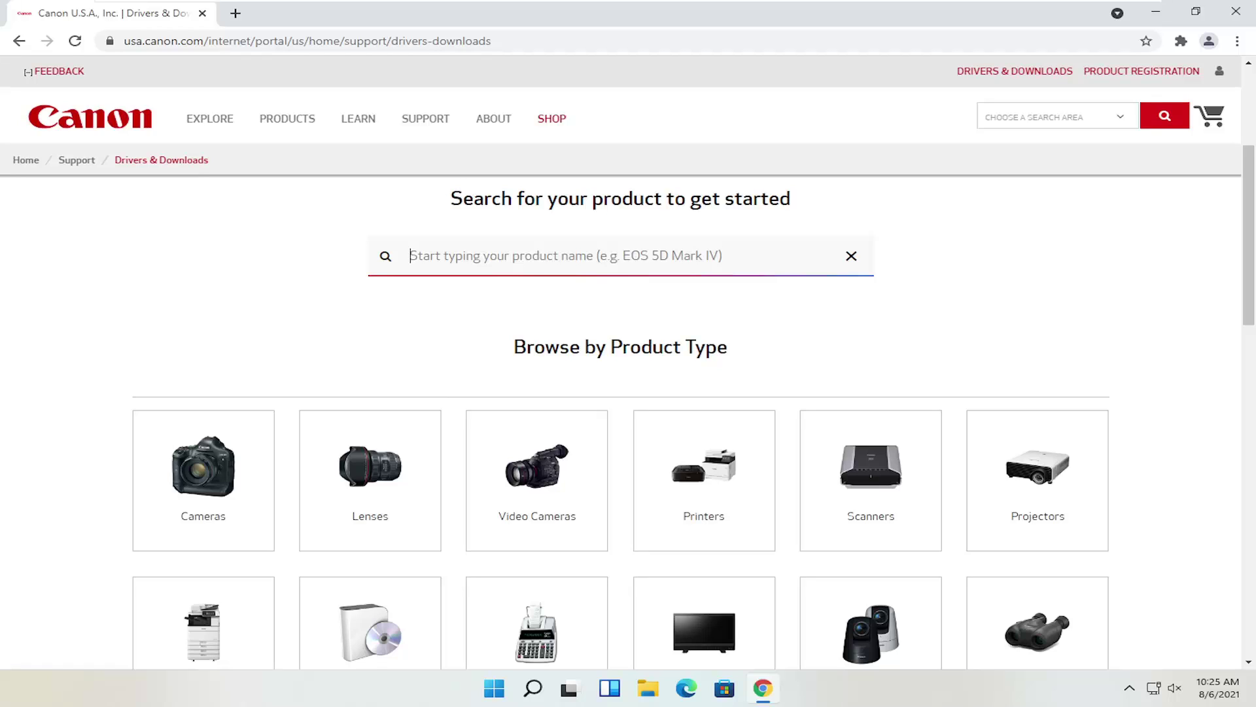
pyautogui.write('pixma')
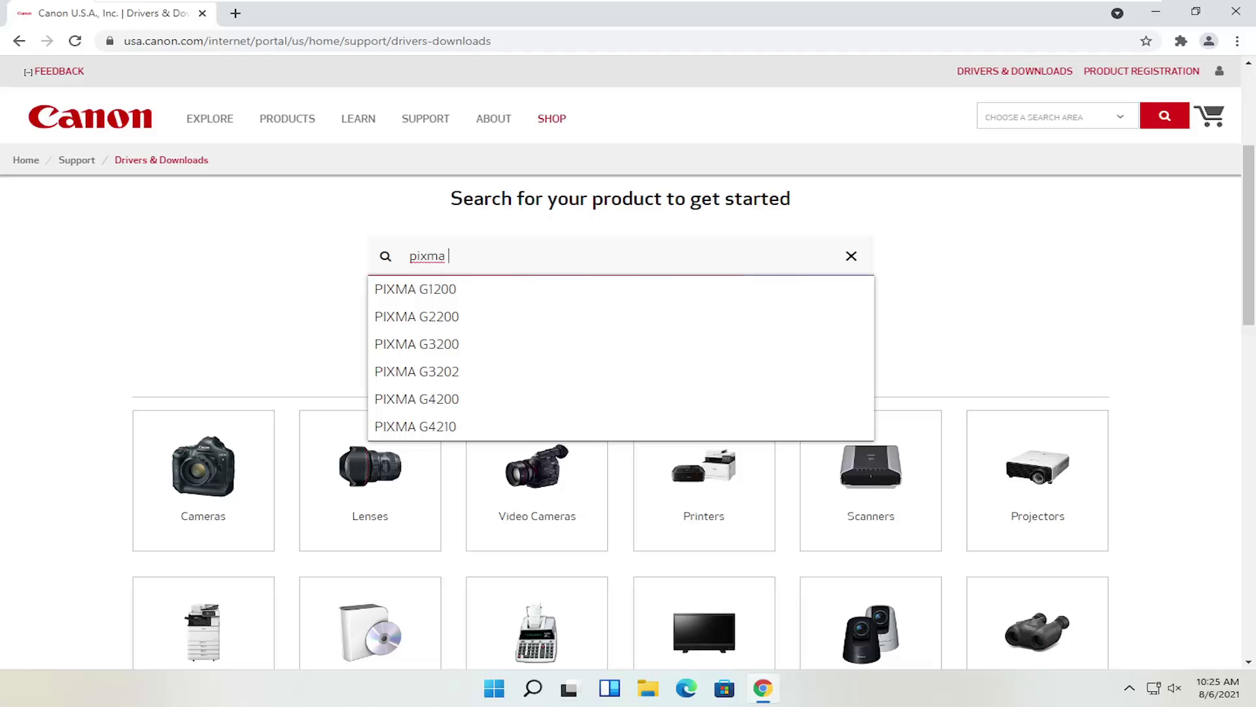
pyautogui.write(' mg')
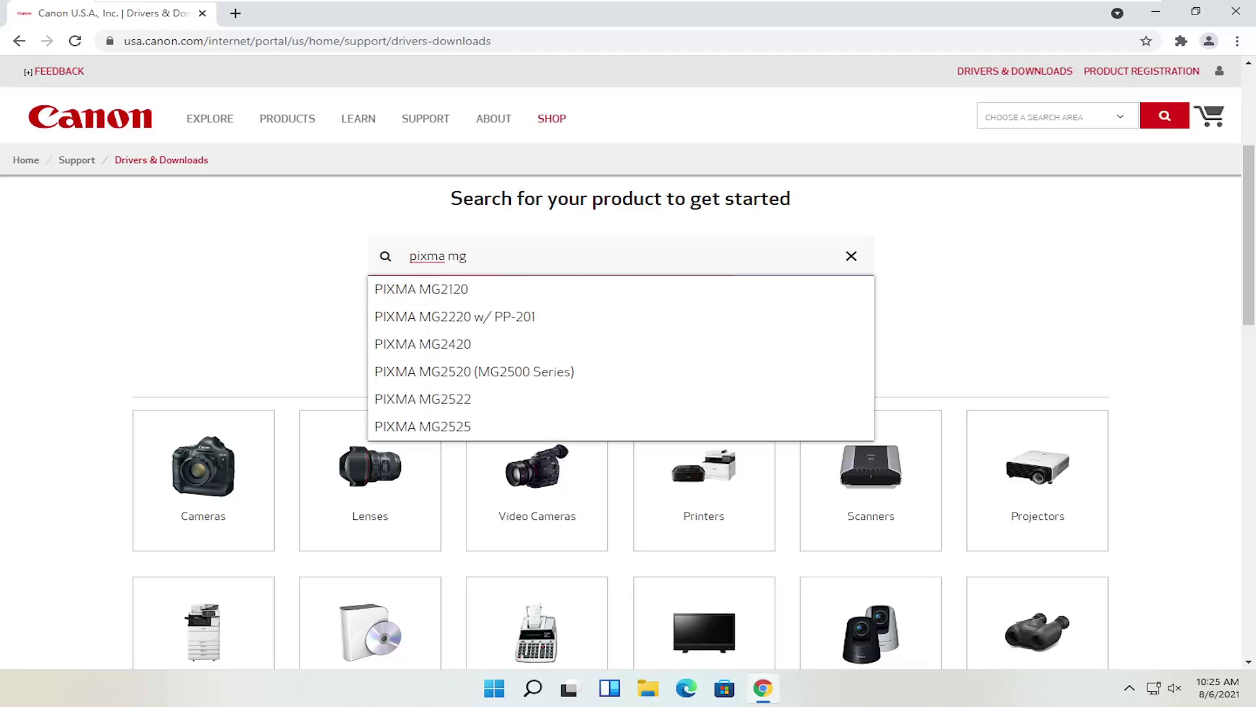
pyautogui.write('522520')
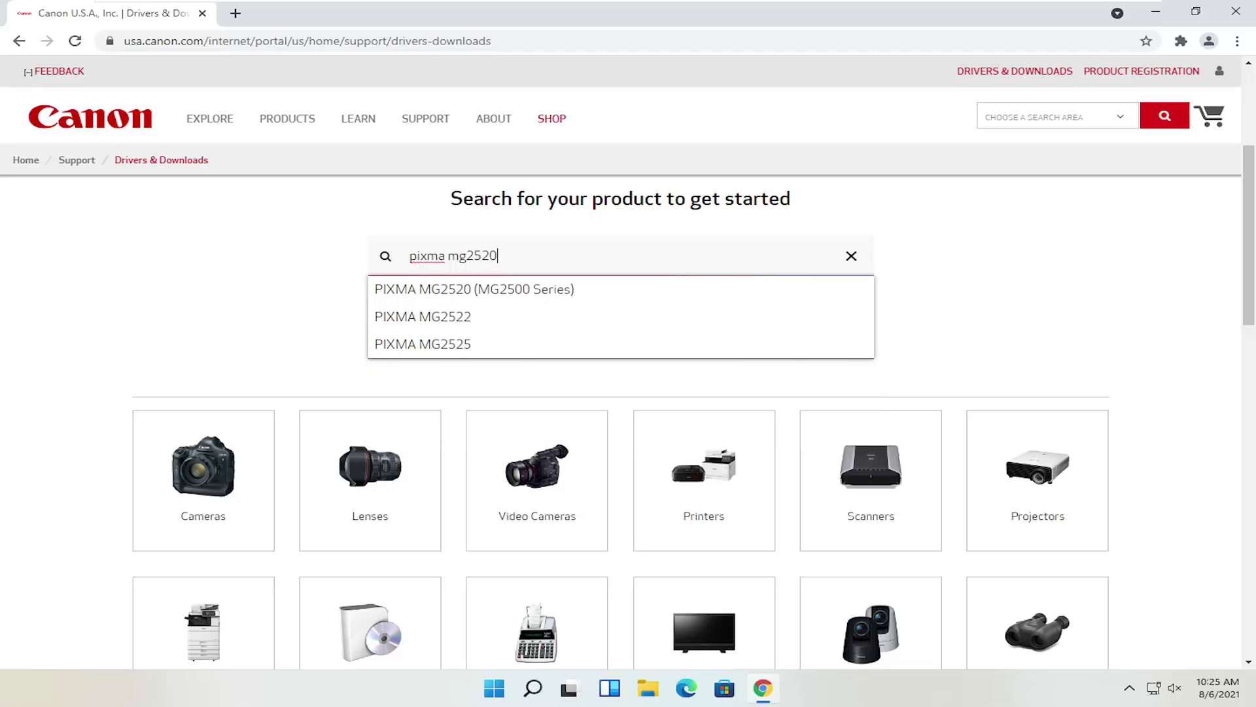
pyautogui.click(471, 292)
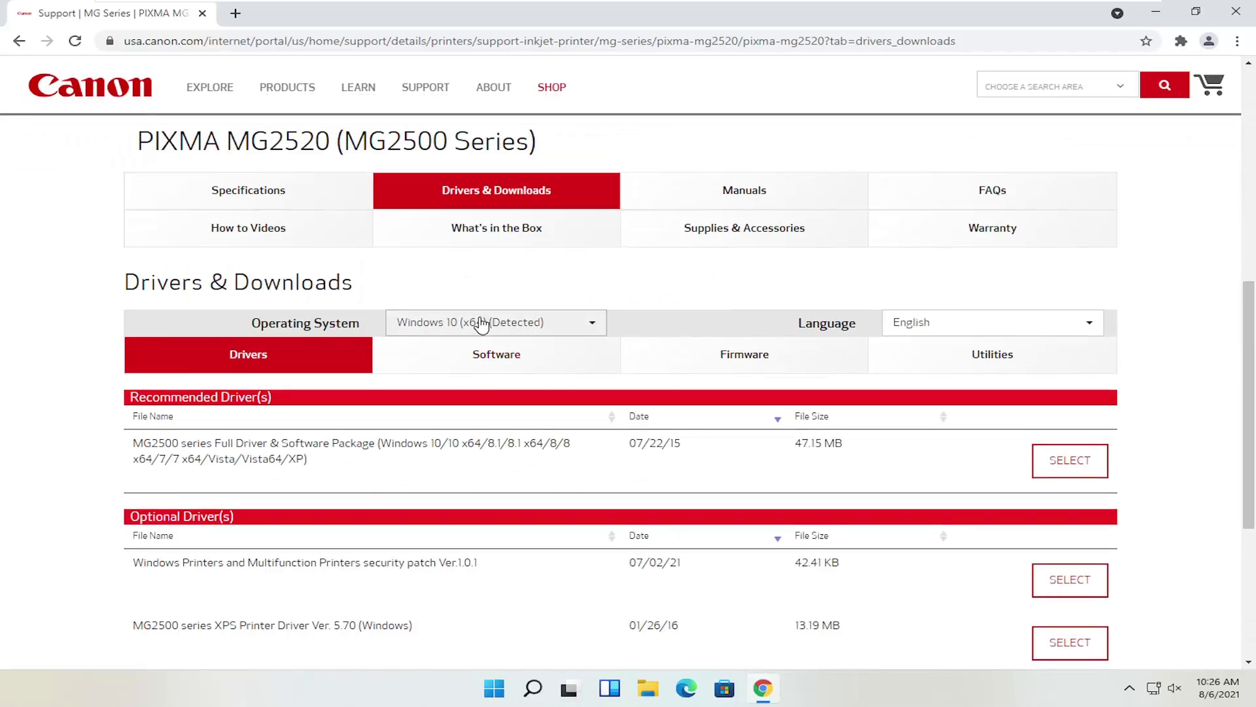
# Step: Review the printer's recommended and optional drivers, check its specifications, and return to Drivers & Downloads
pyautogui.scroll(-1, 482, 327)
pyautogui.scroll(-1, 342, 259)
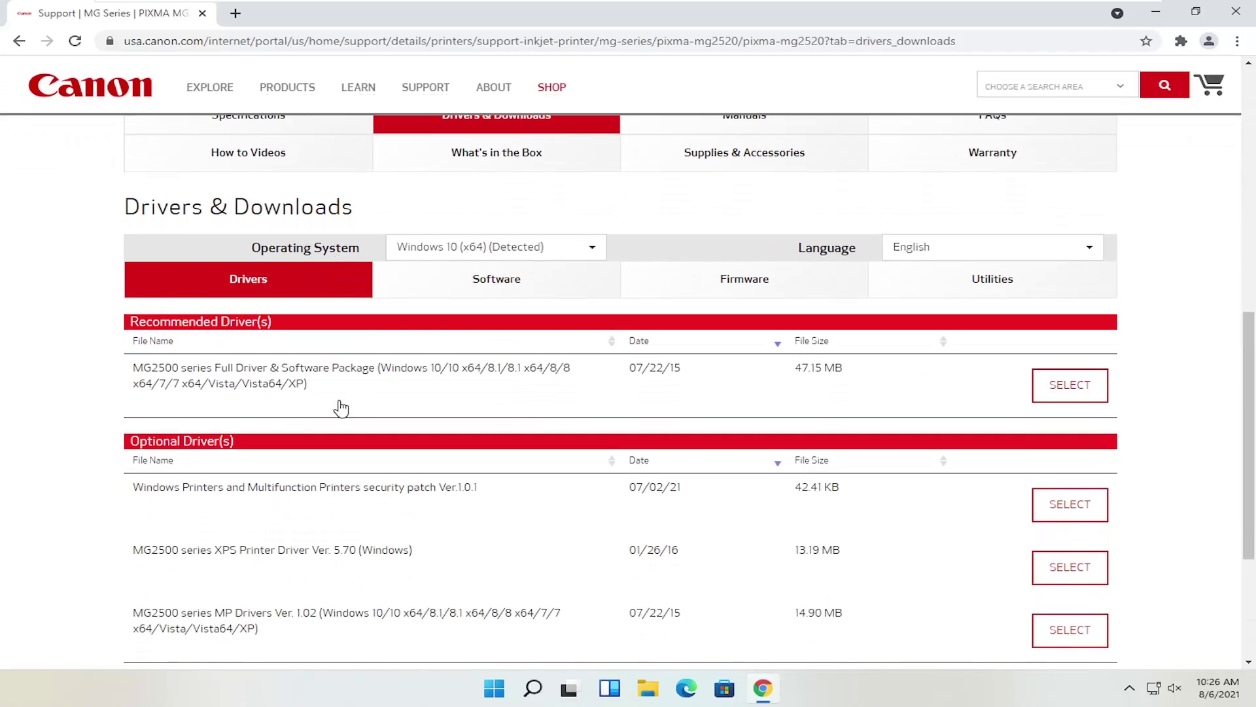
pyautogui.scroll(1, 296, 419)
pyautogui.scroll(2, 296, 418)
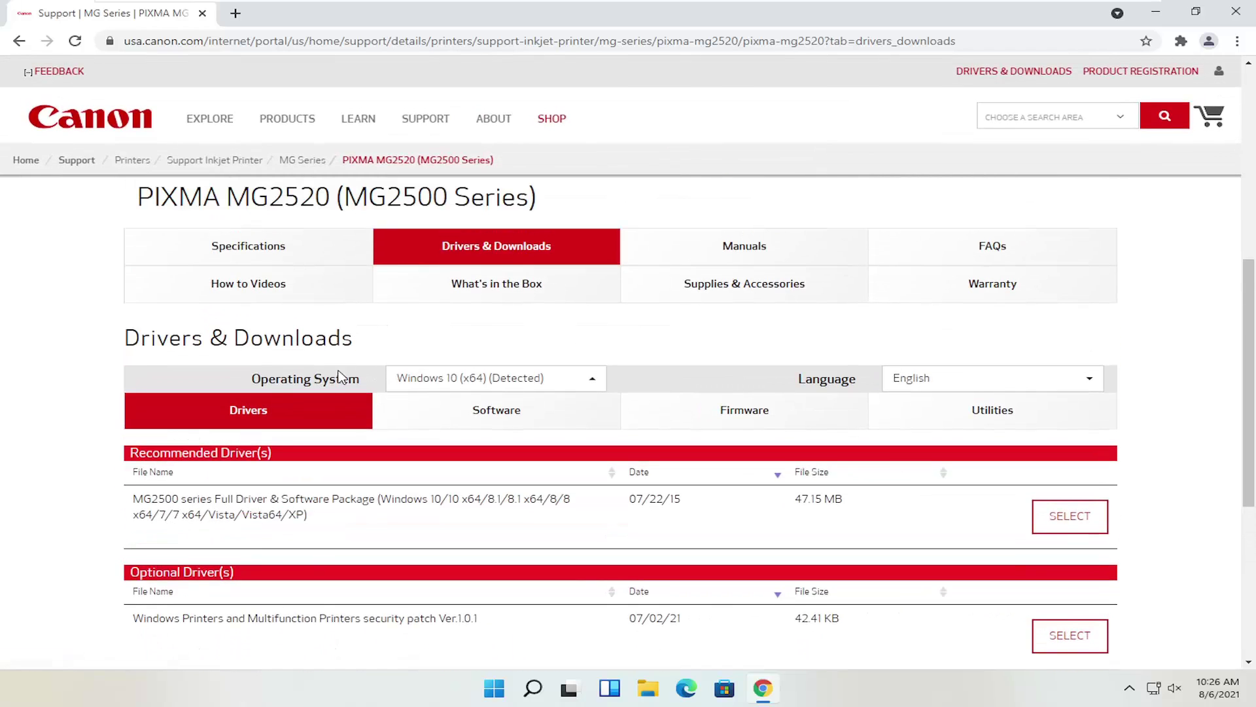
pyautogui.click(278, 272)
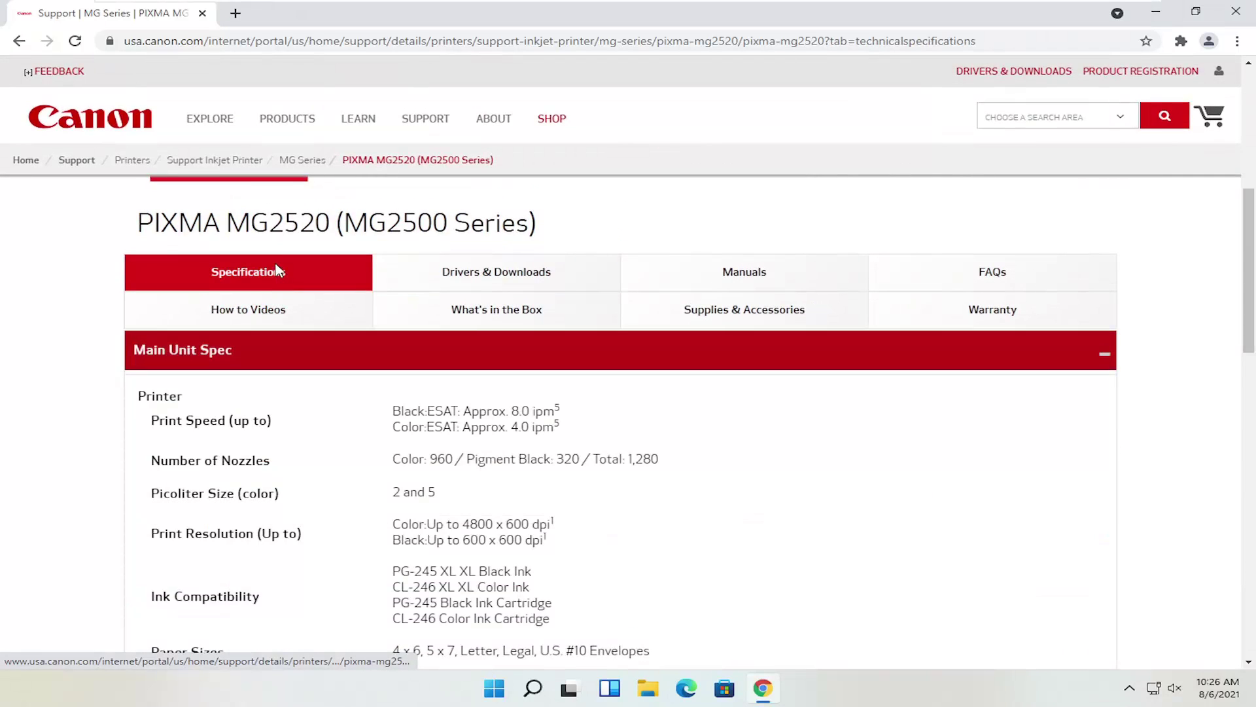
pyautogui.scroll(-2, 331, 386)
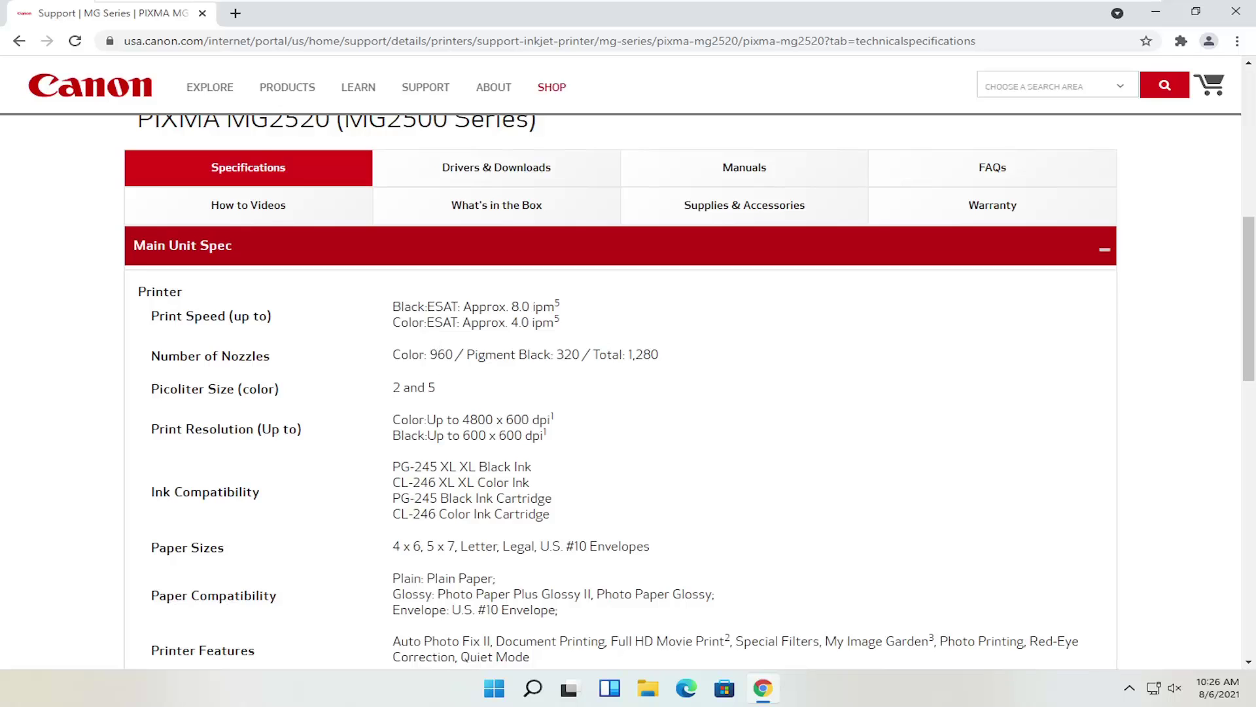
pyautogui.scroll(2, 466, 375)
pyautogui.click(484, 297)
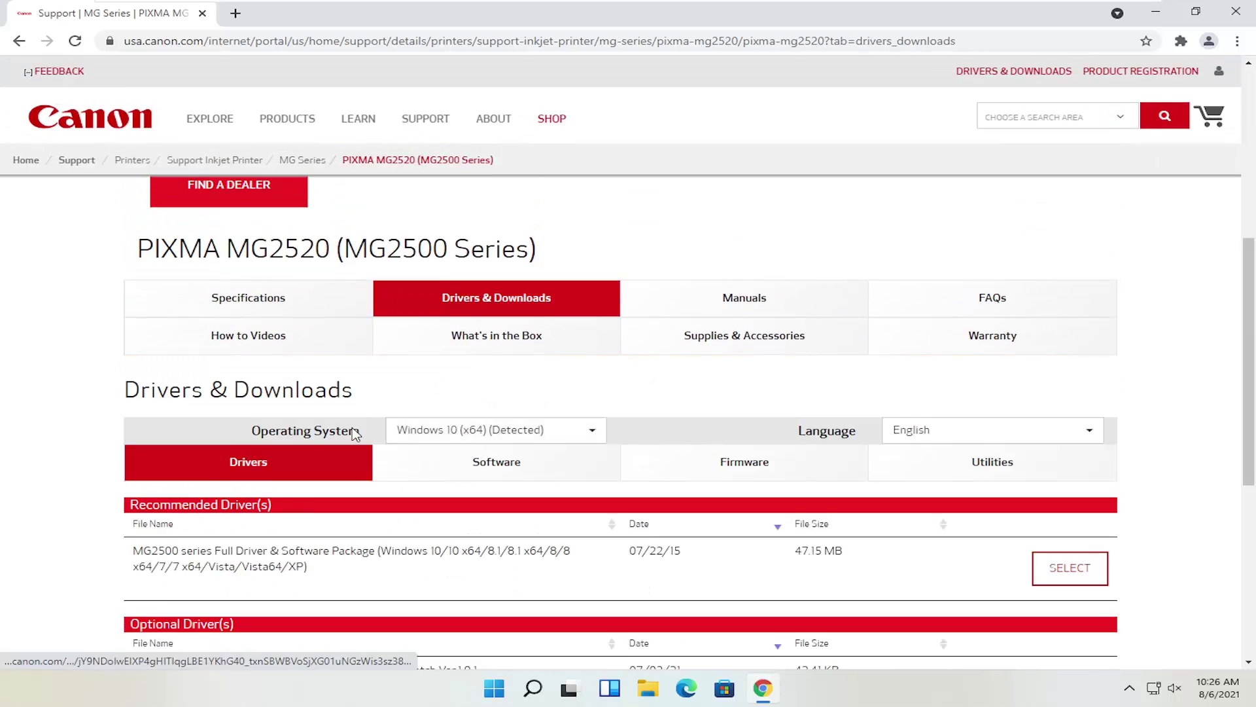
pyautogui.scroll(-2, 392, 445)
pyautogui.scroll(1, 409, 452)
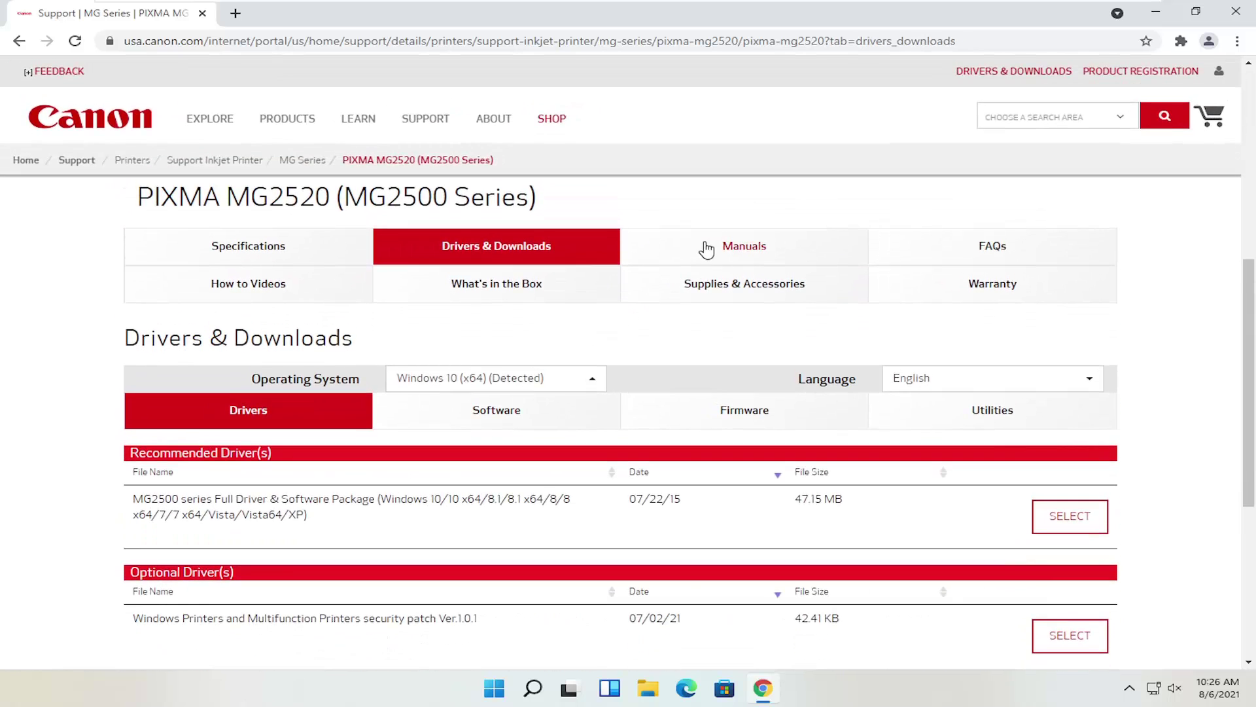
# Step: Look through the printer's manuals and how-to videos, ending on its specifications
pyautogui.click(706, 245)
pyautogui.scroll(-1, 500, 441)
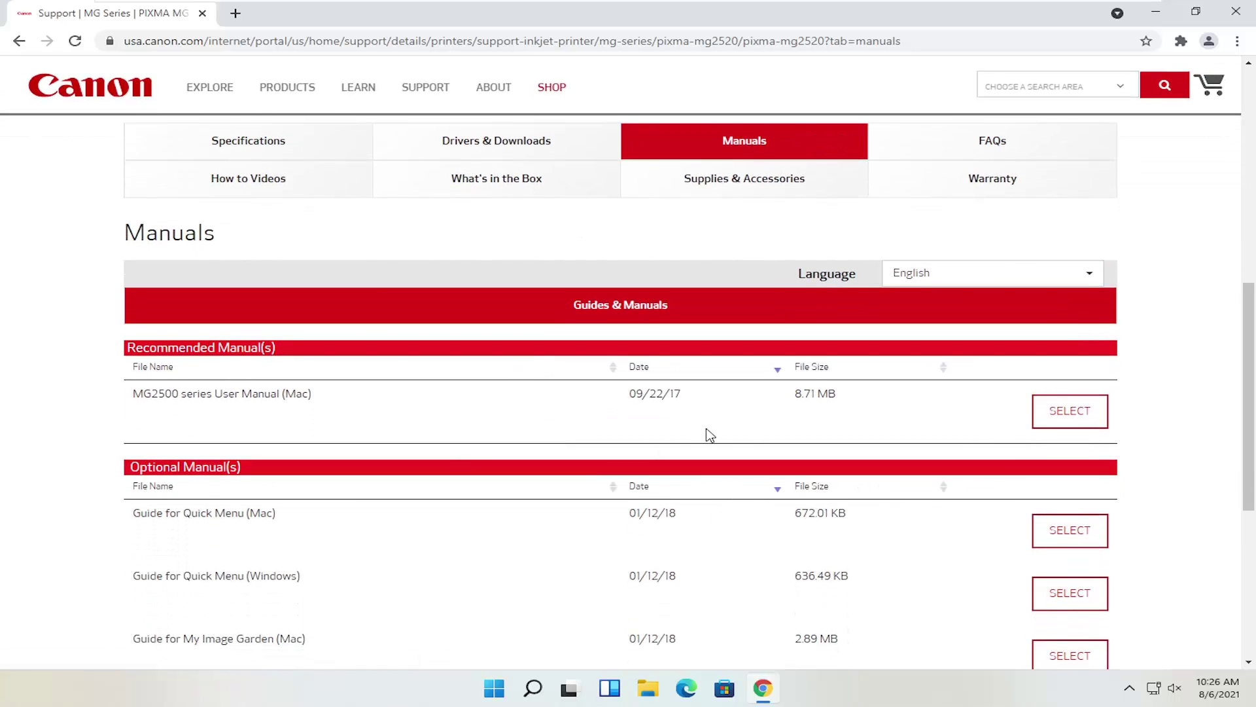
pyautogui.scroll(2, 706, 435)
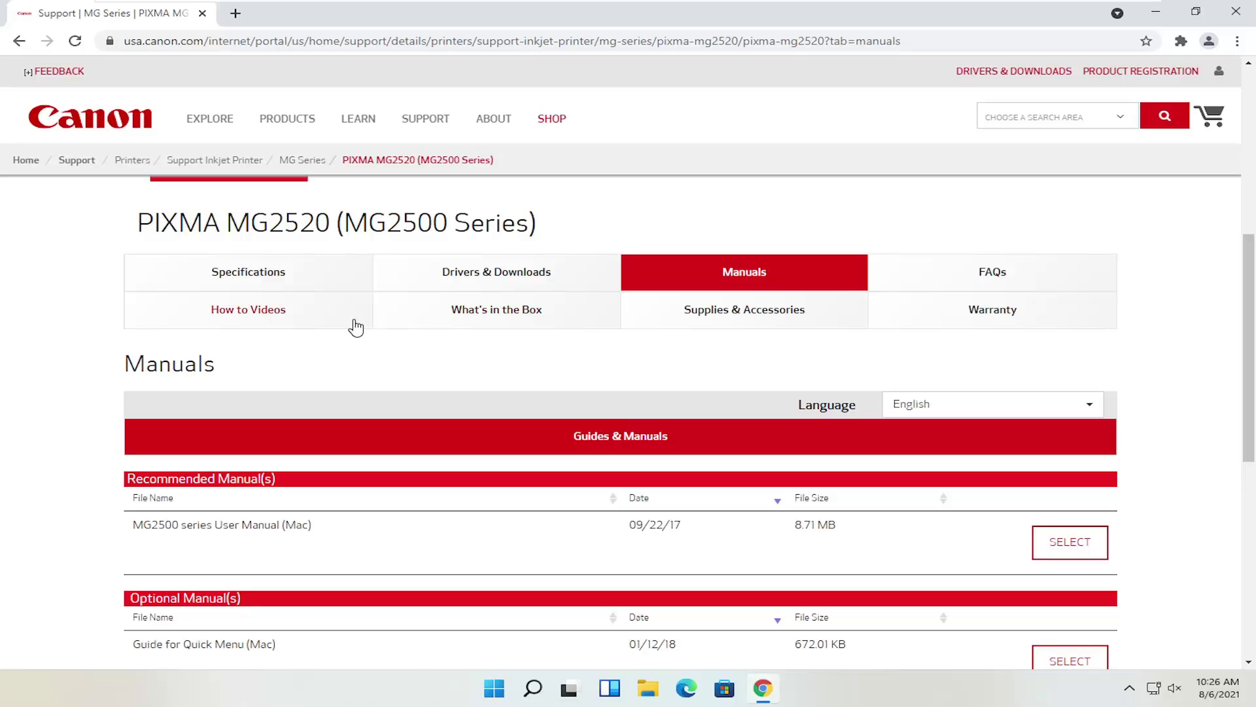
pyautogui.click(287, 307)
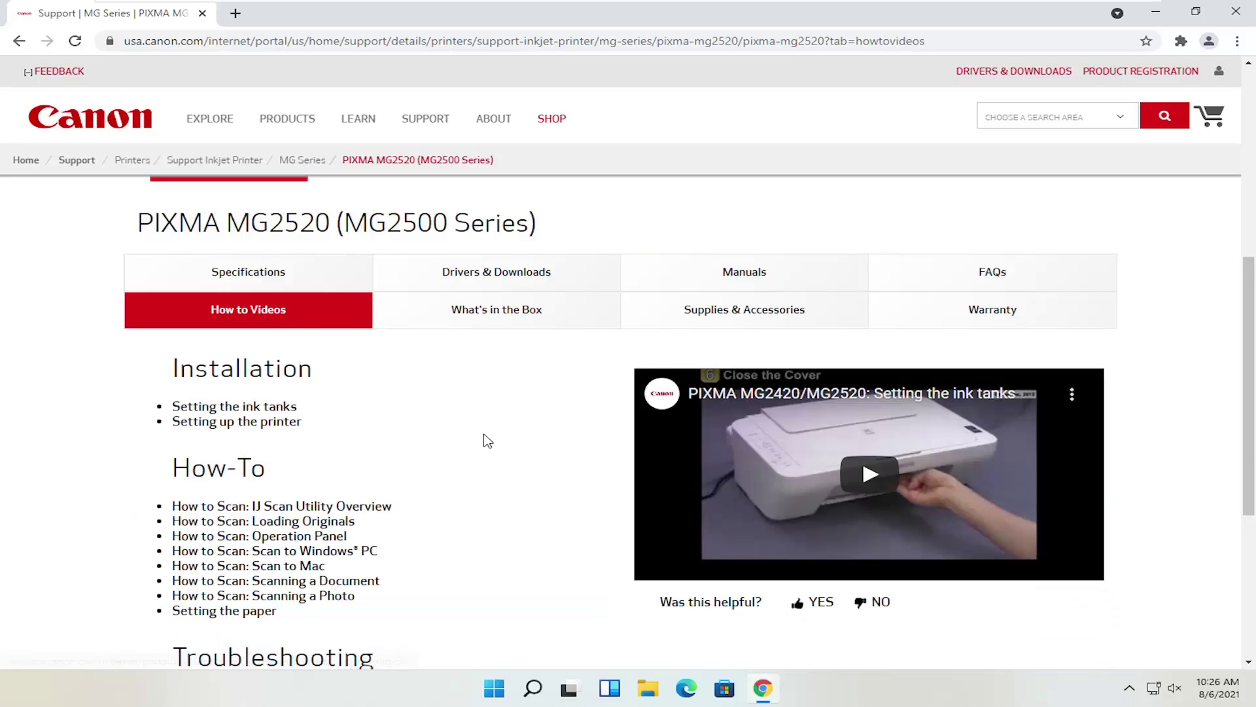
pyautogui.scroll(-1, 483, 440)
pyautogui.scroll(1, 483, 441)
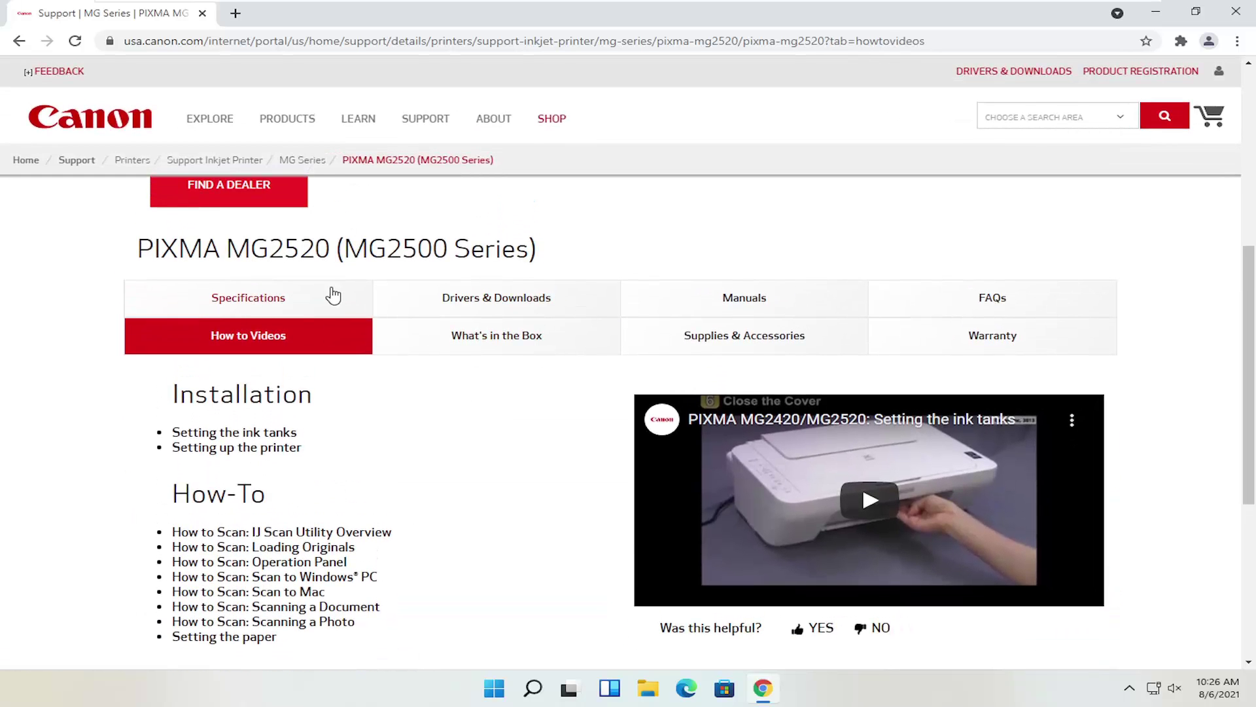
pyautogui.click(298, 304)
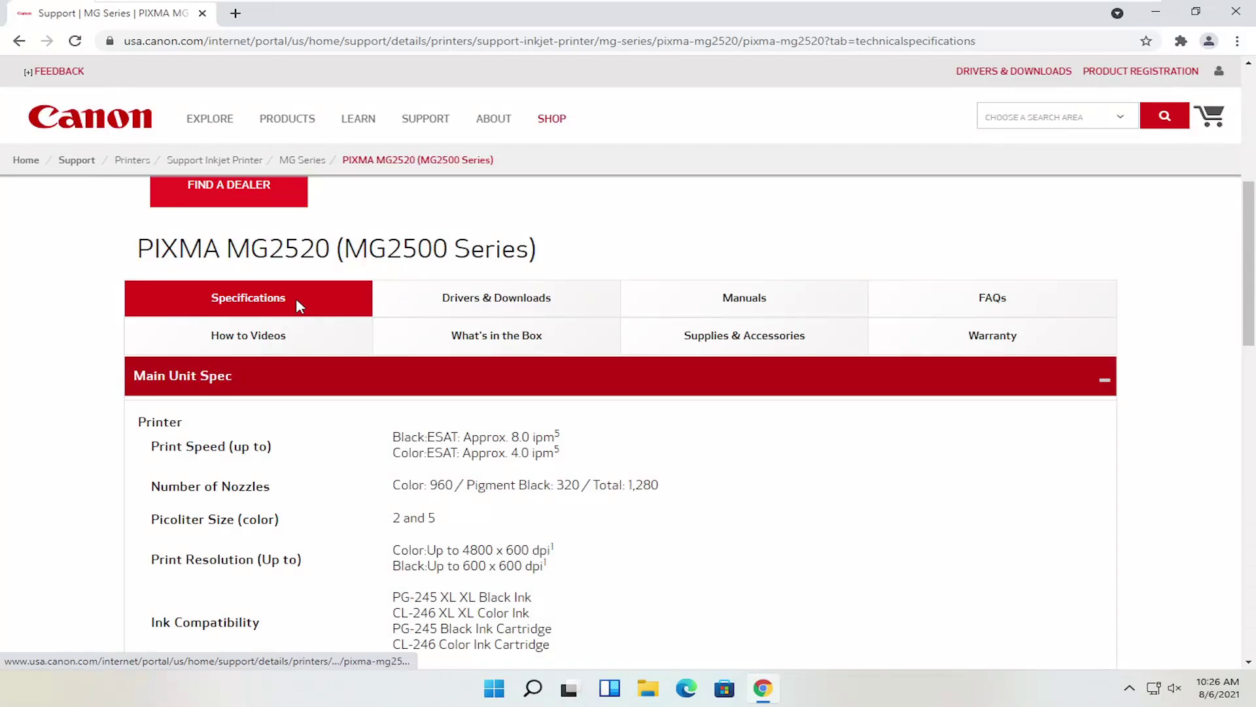
# Step: Return to Drivers & Downloads and view the available operating system choices without changing the selection
pyautogui.click(512, 301)
pyautogui.scroll(-2, 507, 300)
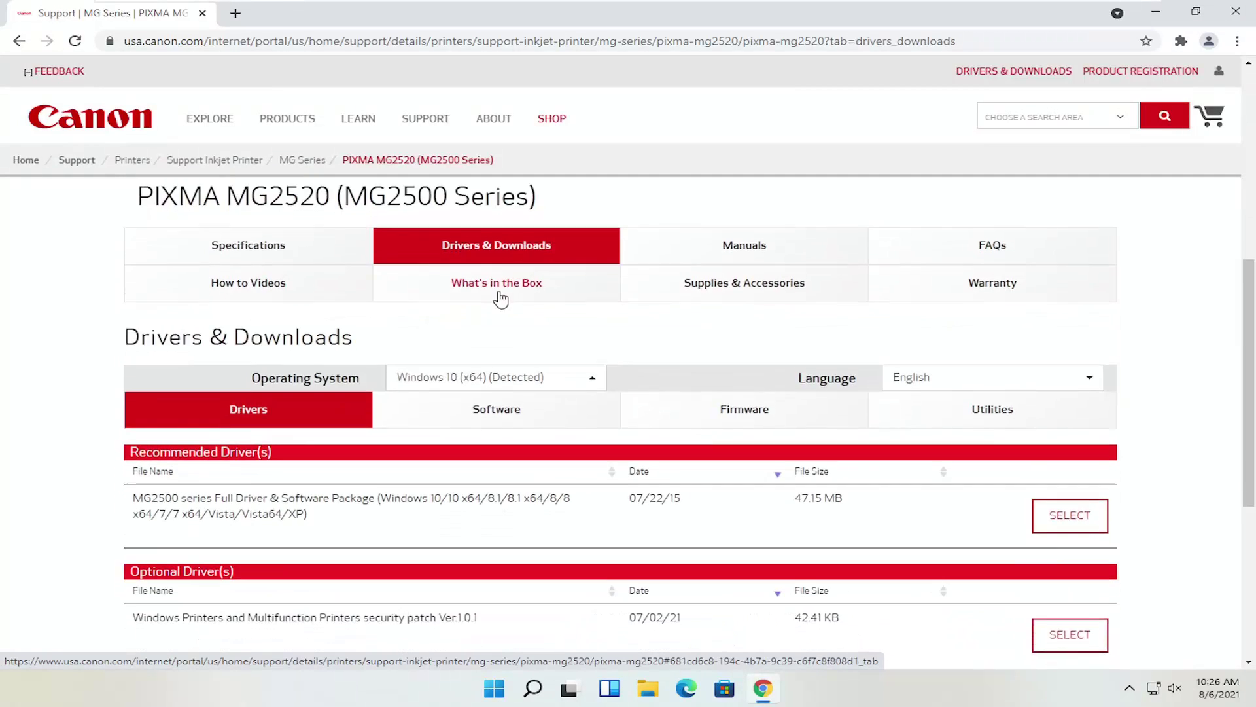
pyautogui.click(549, 327)
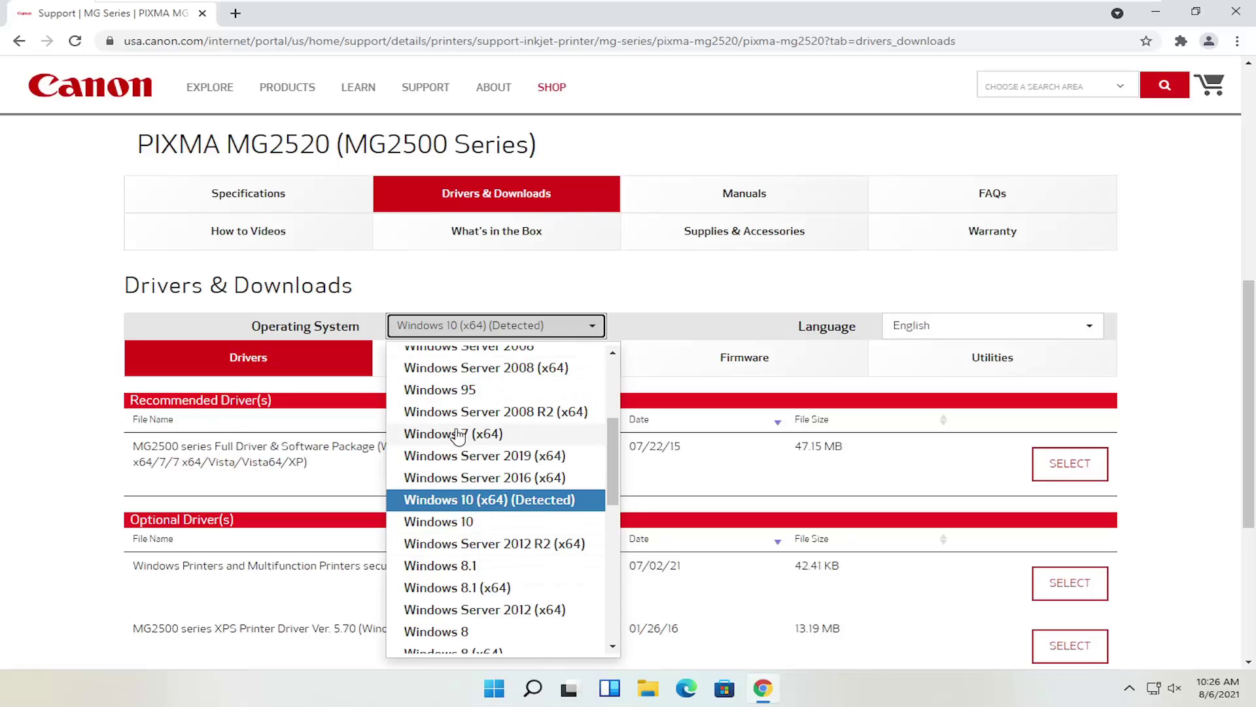
pyautogui.click(22, 420)
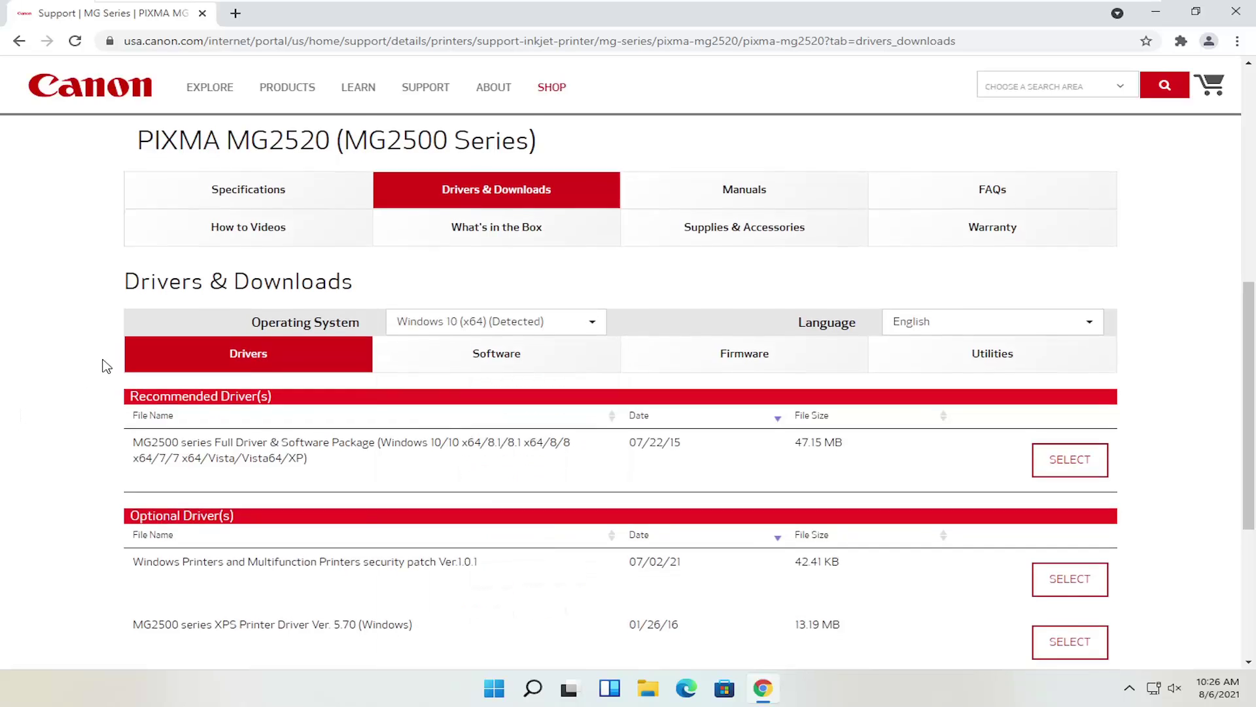
# Step: Download the recommended MG2500 series Full Driver & Software Package for Windows
pyautogui.scroll(-2, 101, 373)
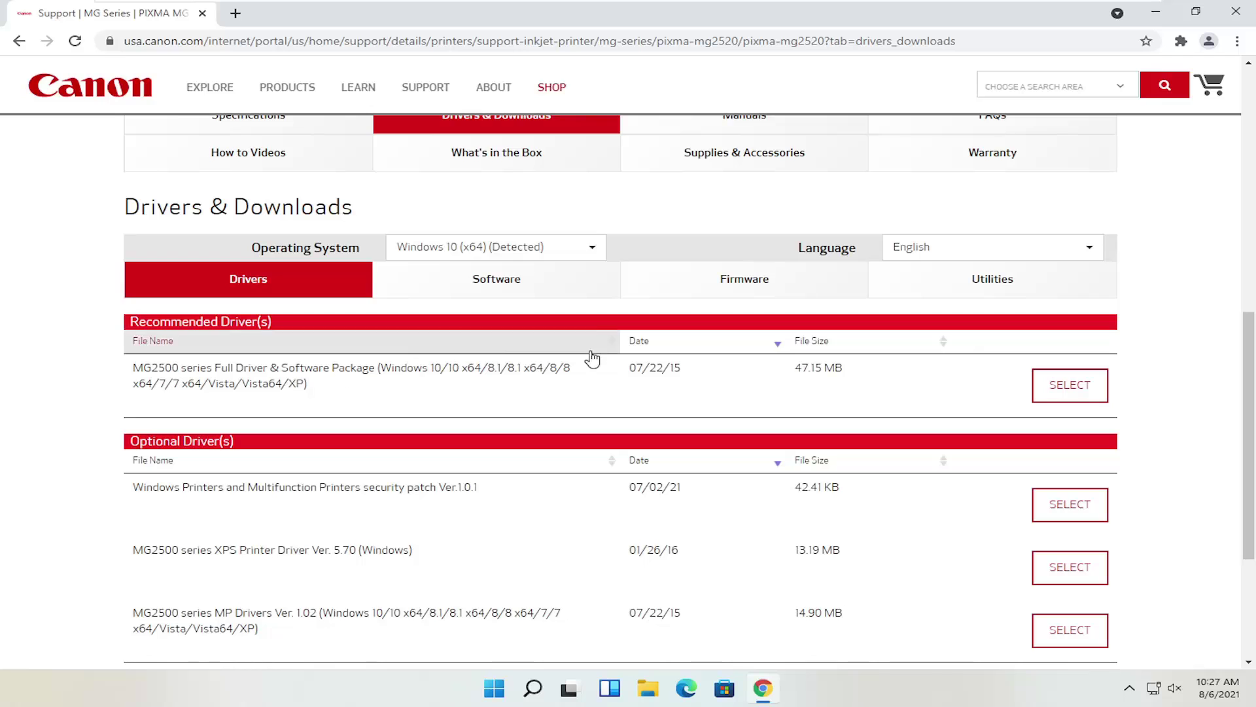
pyautogui.click(1056, 387)
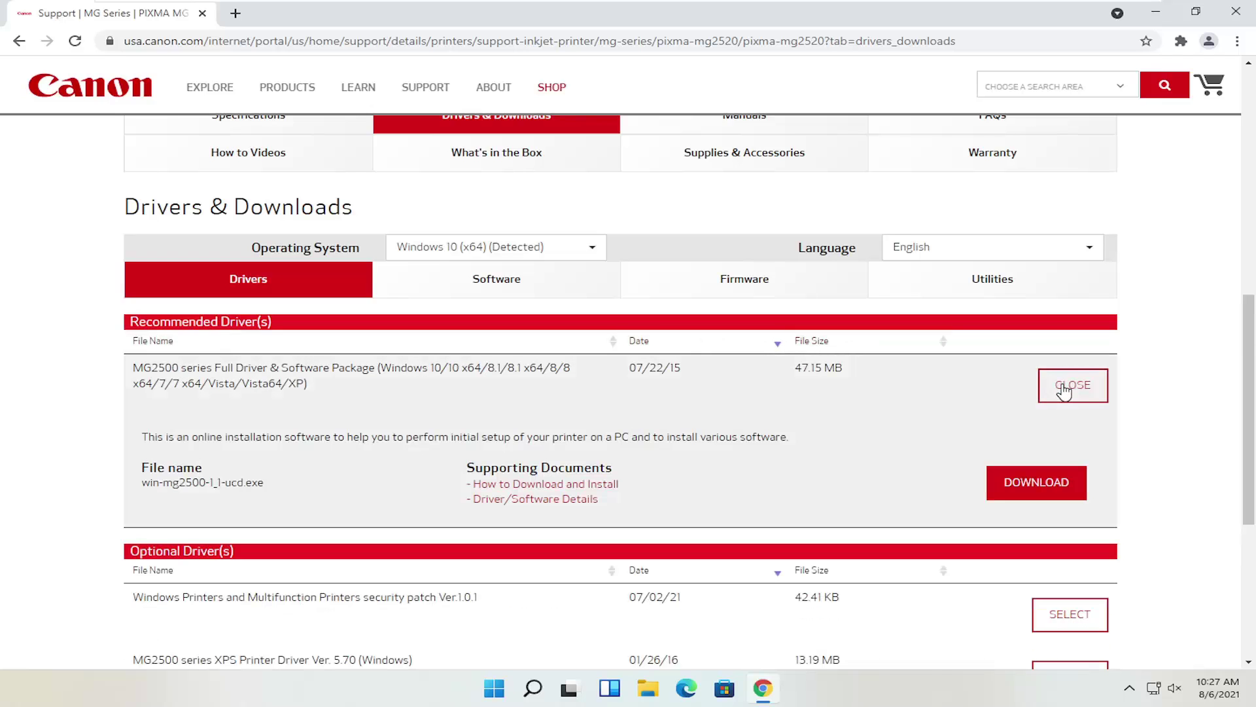
pyautogui.scroll(-1, 995, 391)
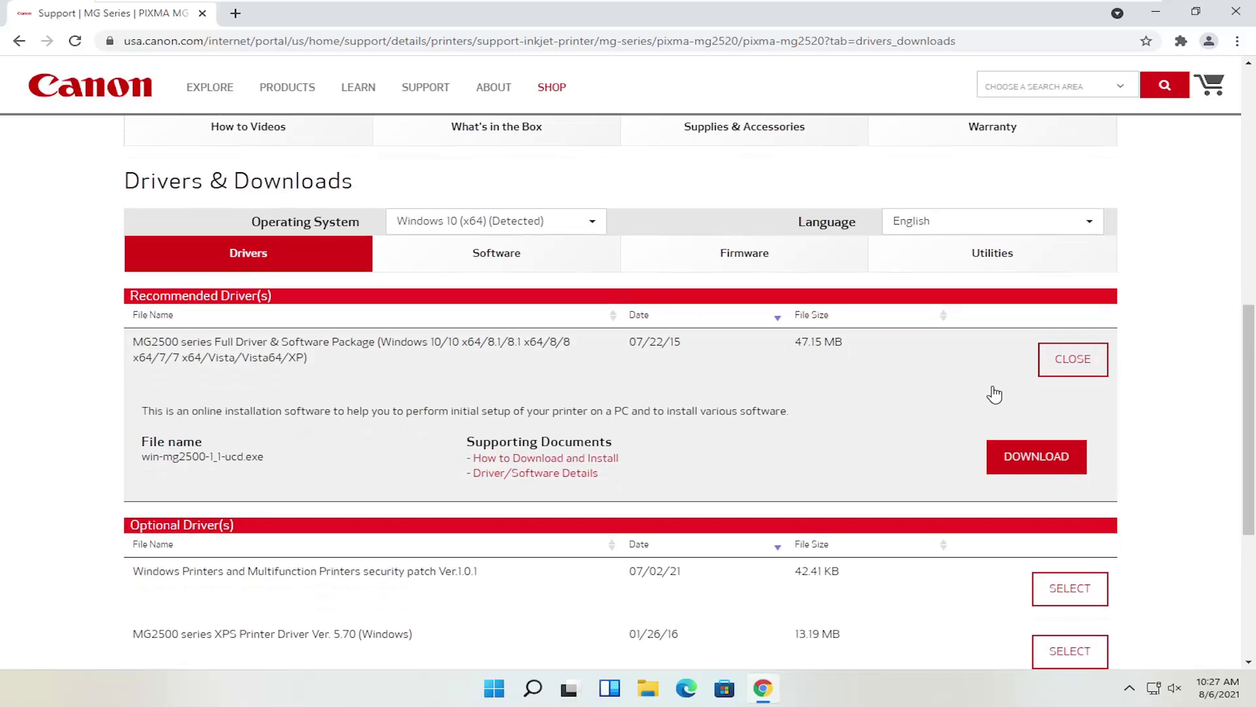
pyautogui.click(1040, 457)
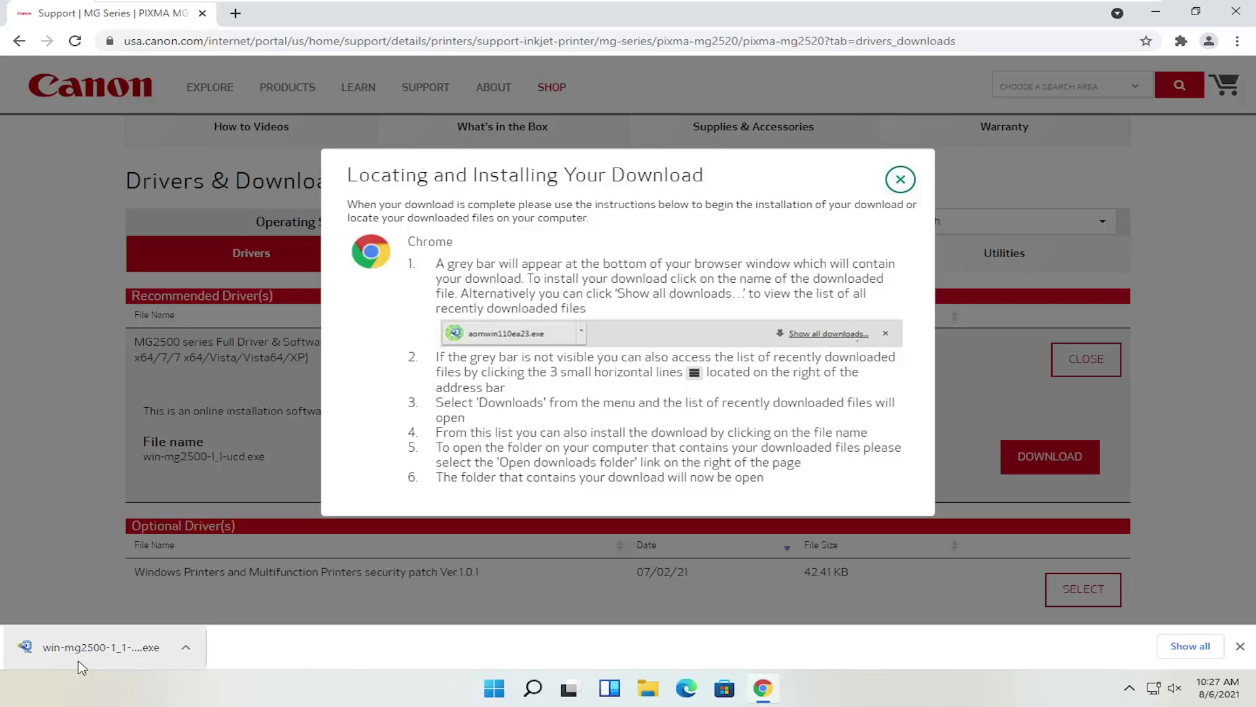
# Step: Show the downloaded win-mg2500-1_1-ucd installer in its folder, run it with administrator permission, and minimize the Downloads window
pyautogui.click(186, 651)
pyautogui.click(249, 603)
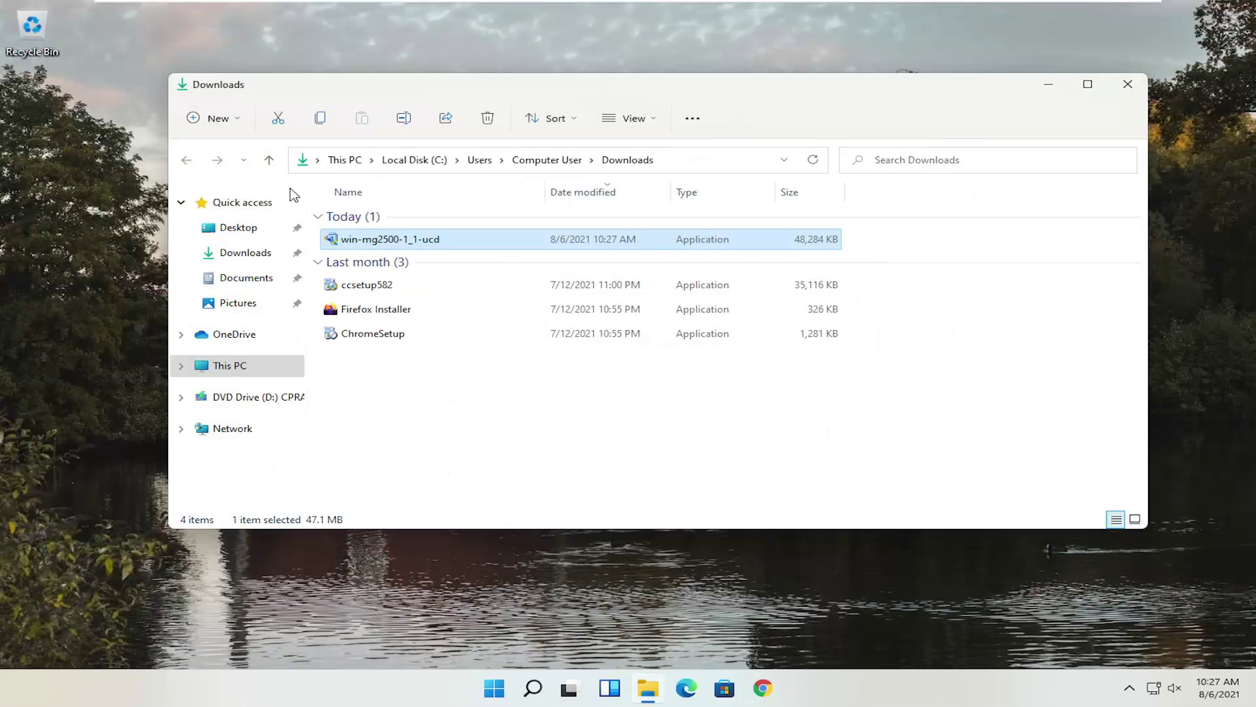
pyautogui.doubleClick(373, 239)
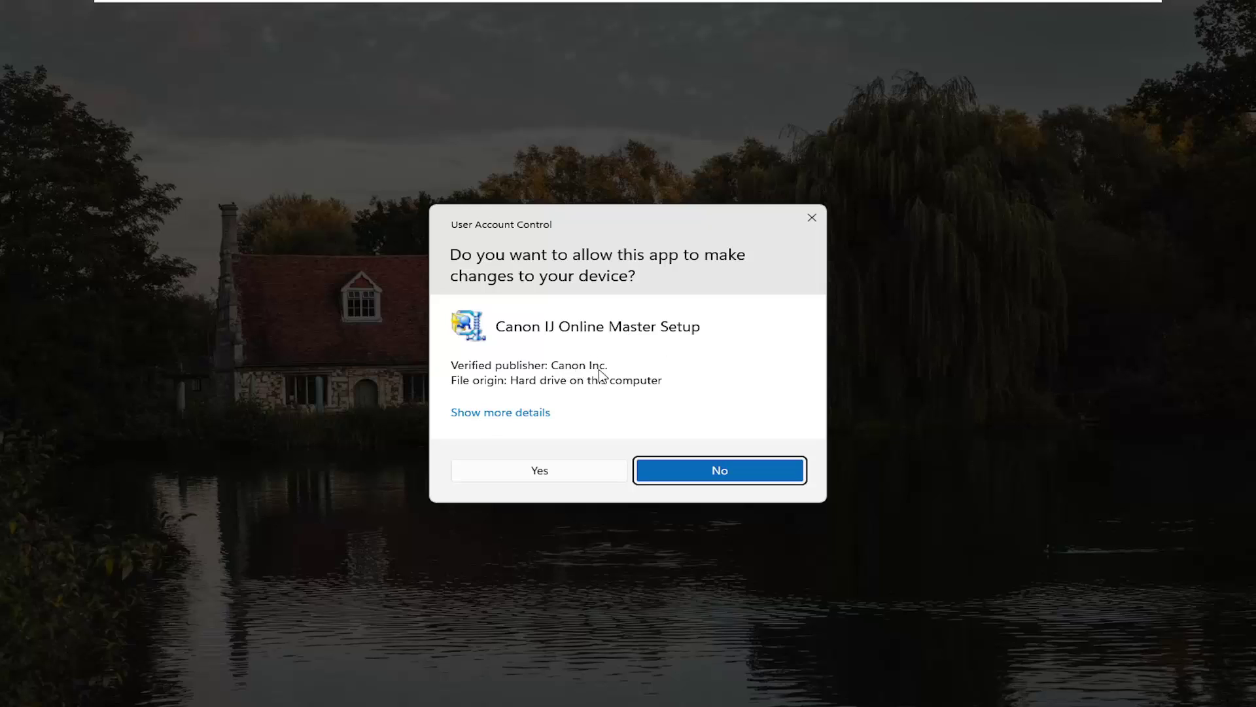
pyautogui.click(542, 471)
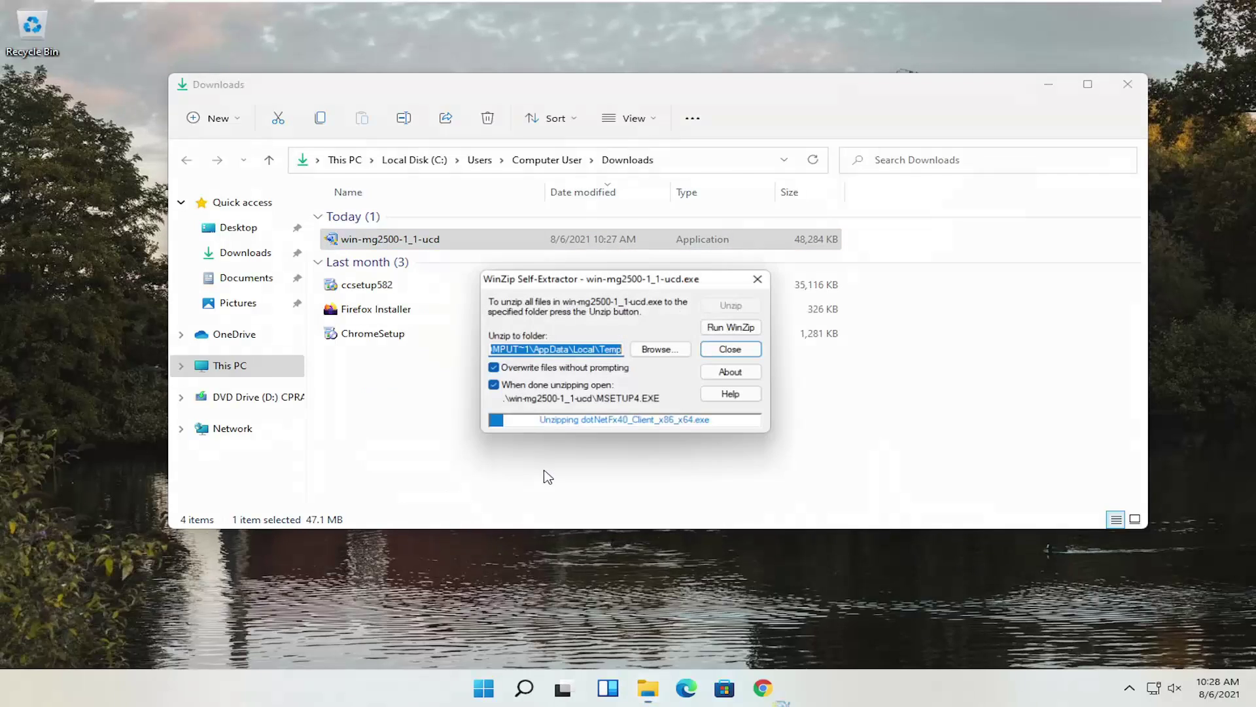
pyautogui.click(1049, 86)
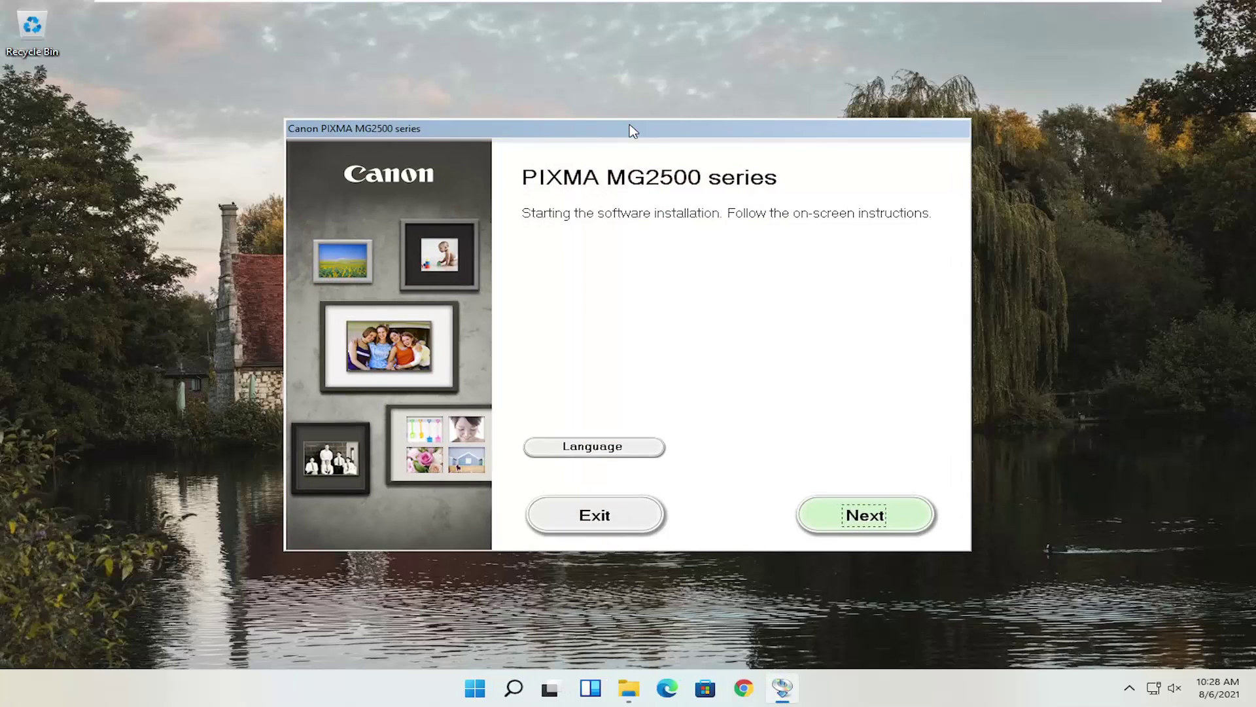
# Step: Review the installer's language choices, keep English, and continue to the Software Installation List
pyautogui.moveTo(632, 131); pyautogui.dragTo(638, 96)
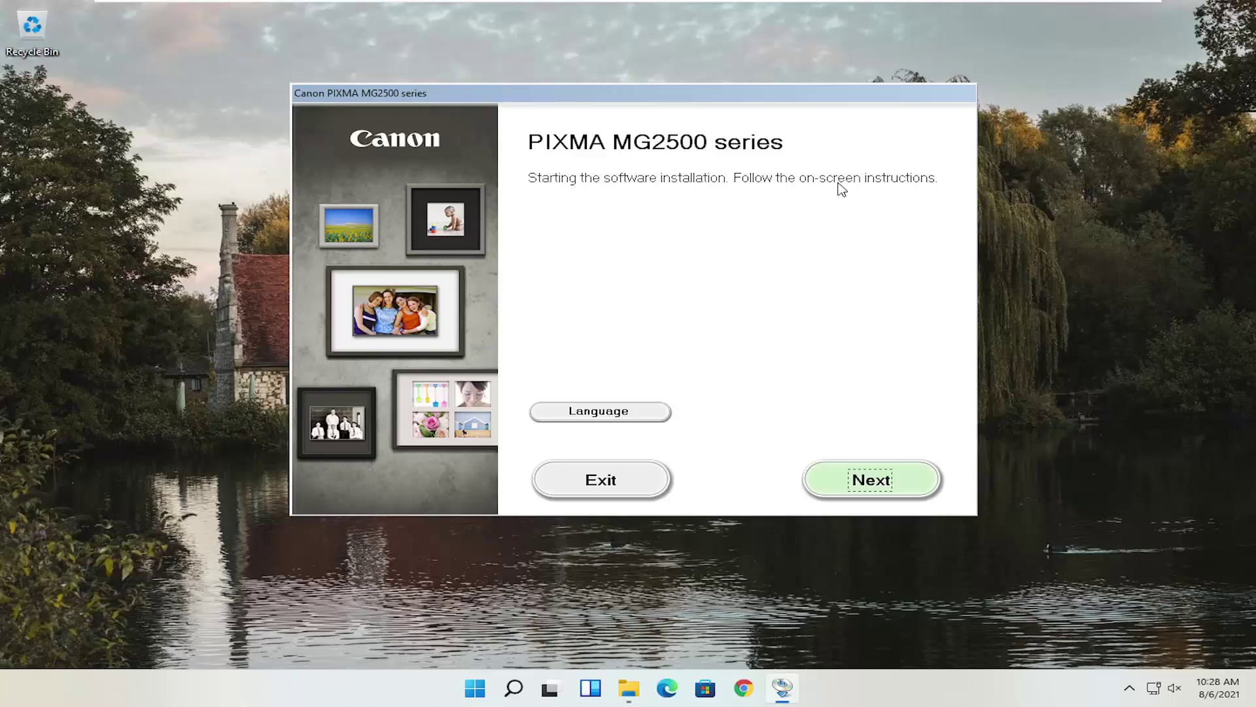
pyautogui.click(595, 414)
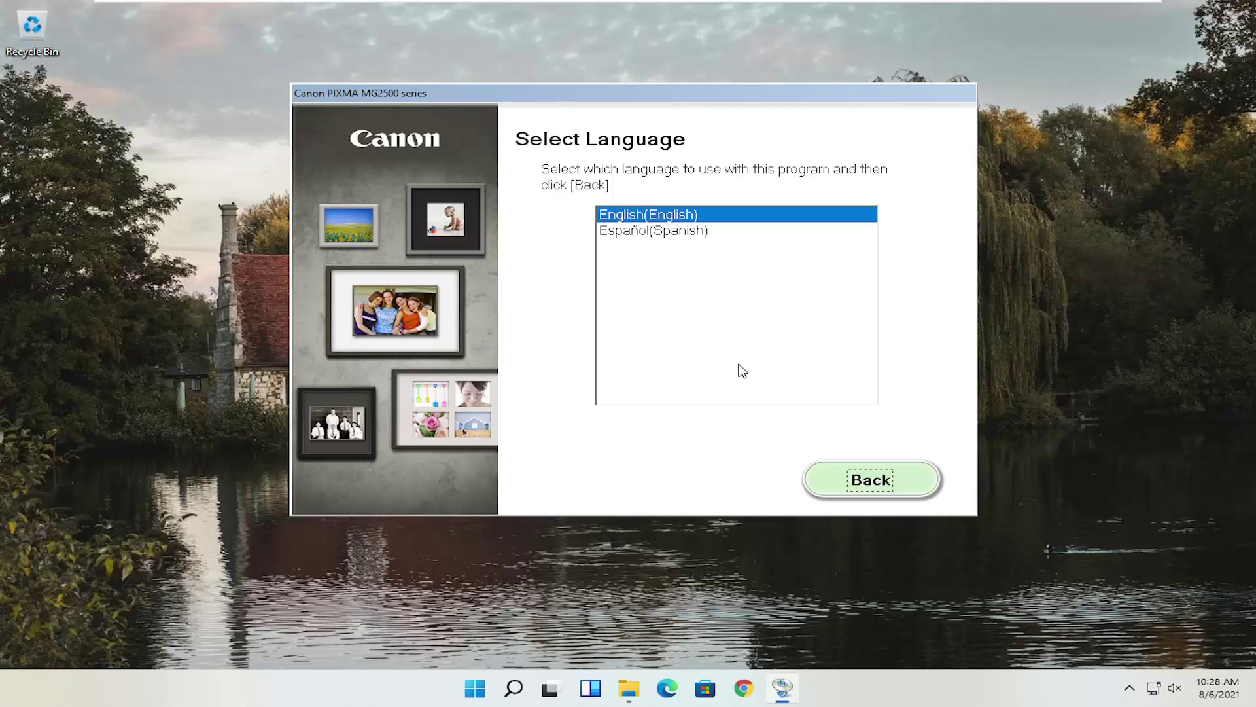
pyautogui.click(847, 483)
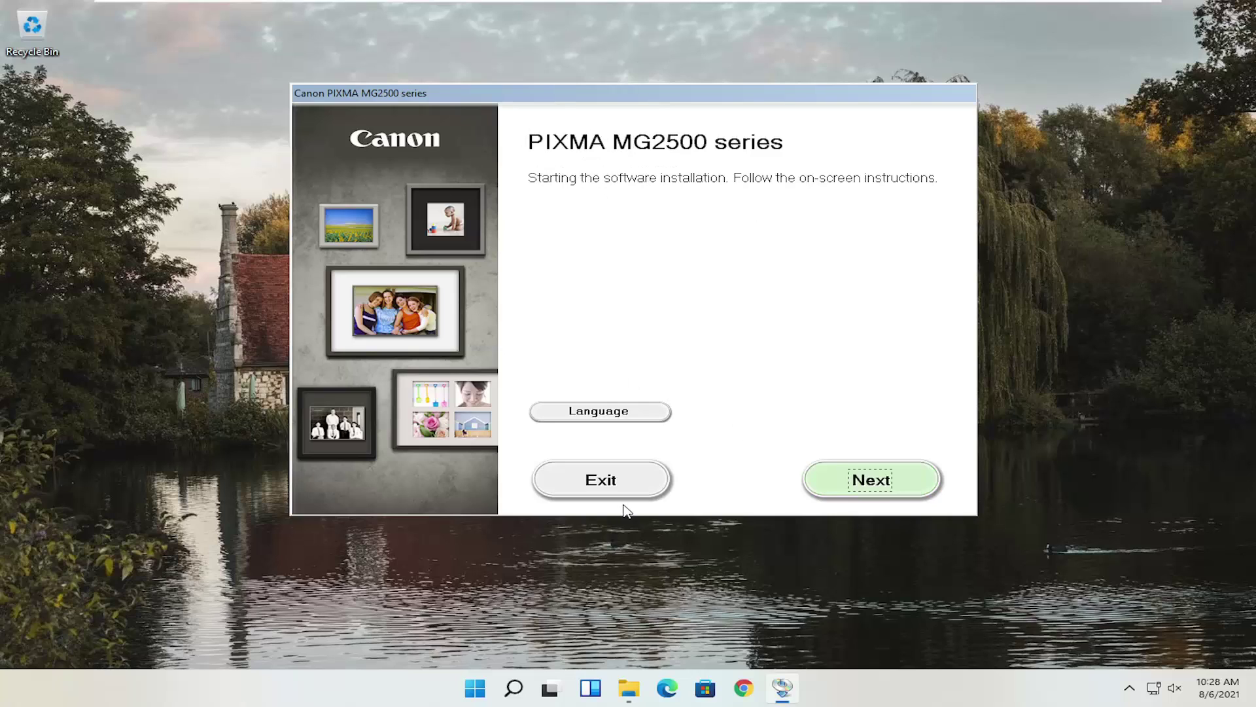
pyautogui.click(876, 481)
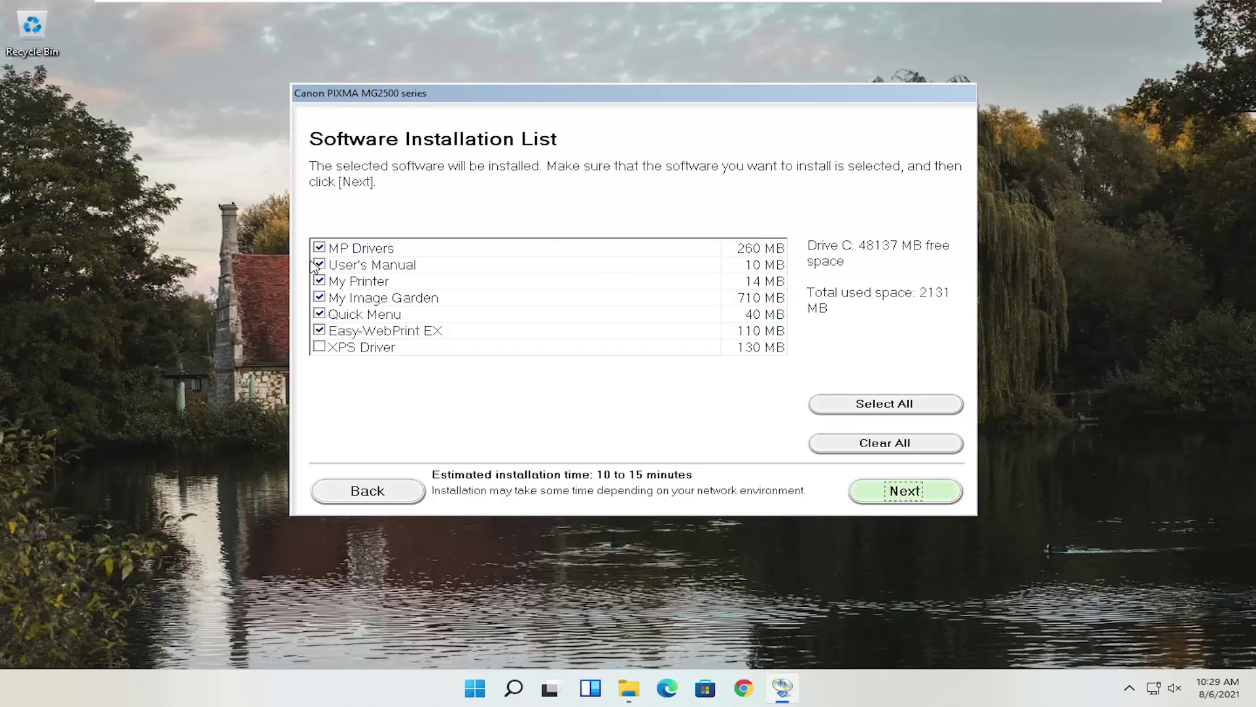
# Step: Exclude Easy-WebPrint EX from the software to install and confirm the installation list
pyautogui.moveTo(336, 251)
pyautogui.moveTo(397, 306)
pyautogui.click(319, 330)
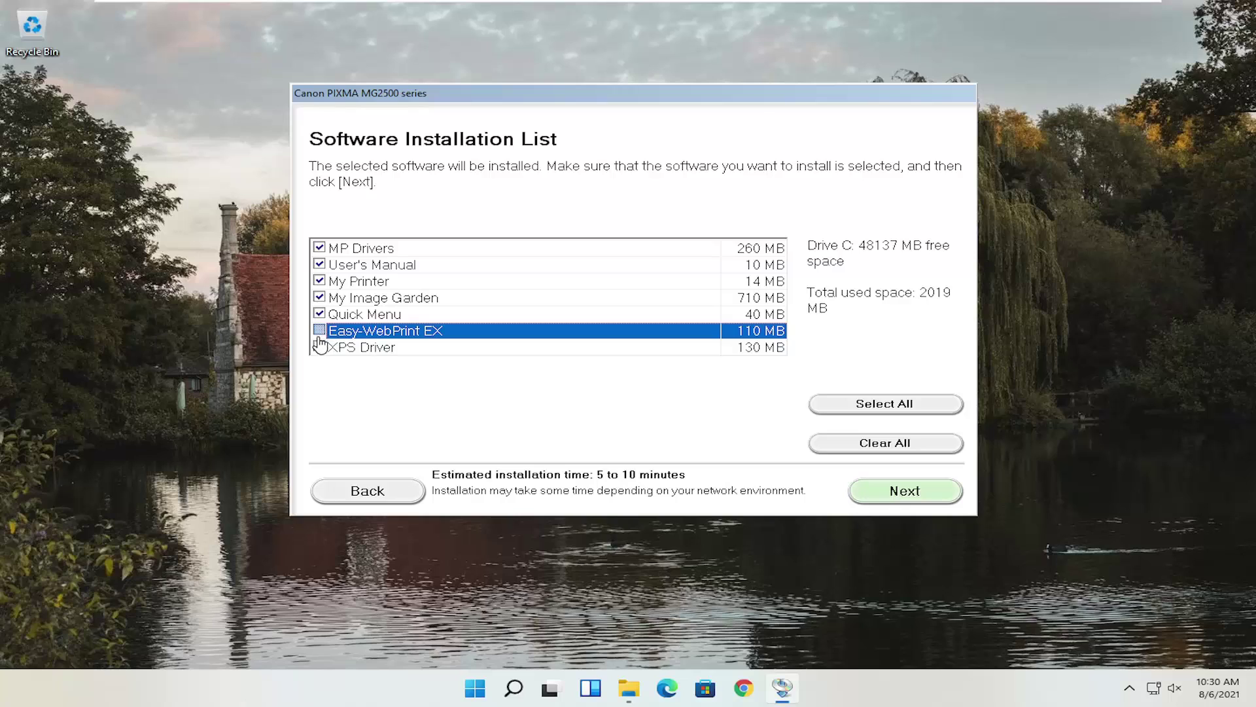
pyautogui.moveTo(321, 337)
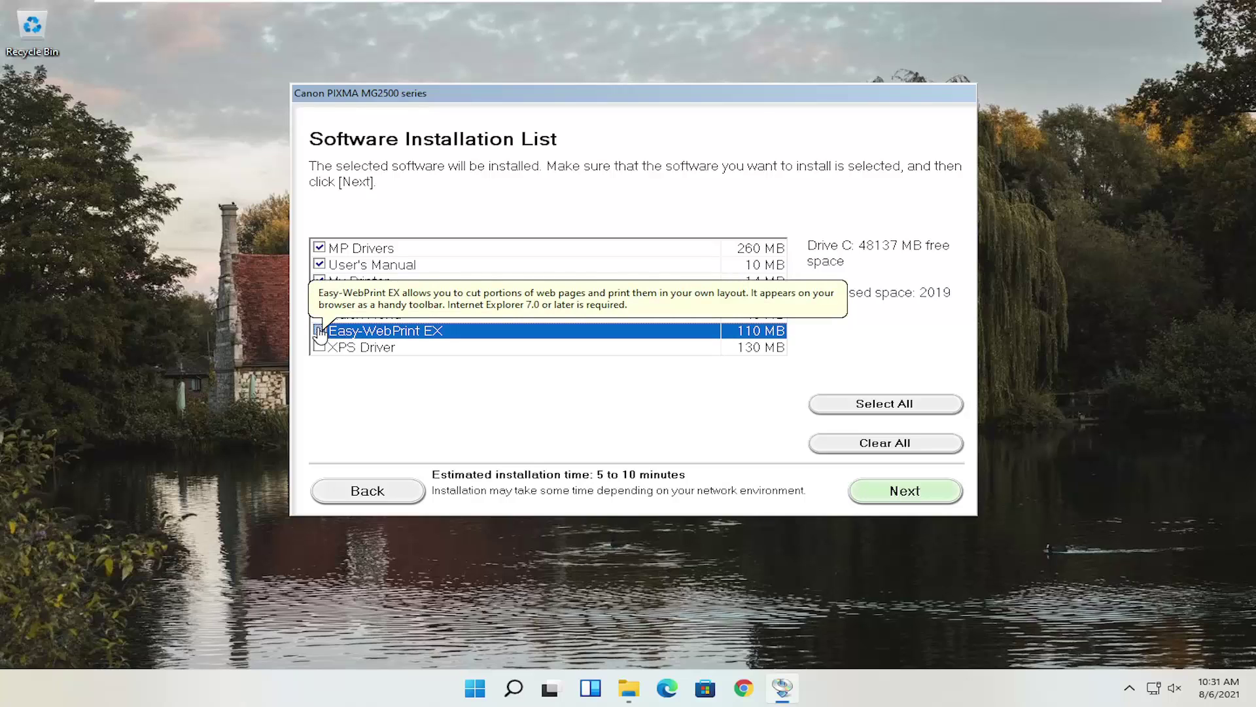
pyautogui.click(319, 331)
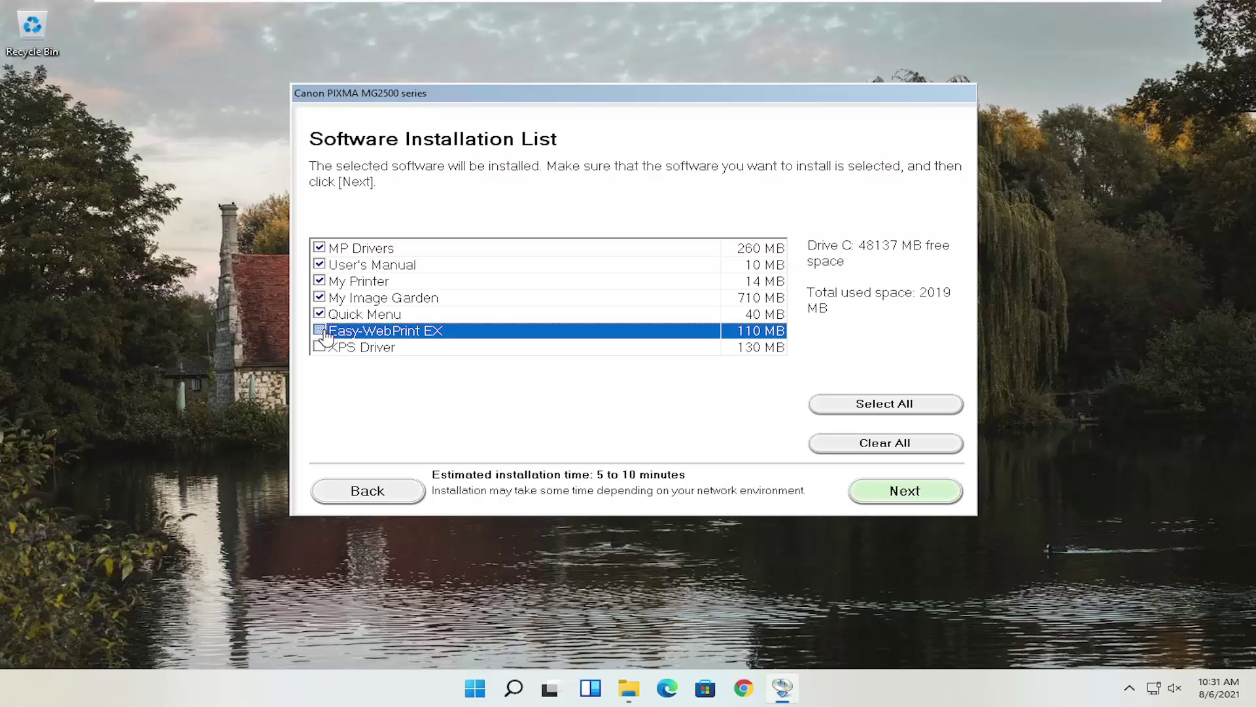
pyautogui.moveTo(333, 337)
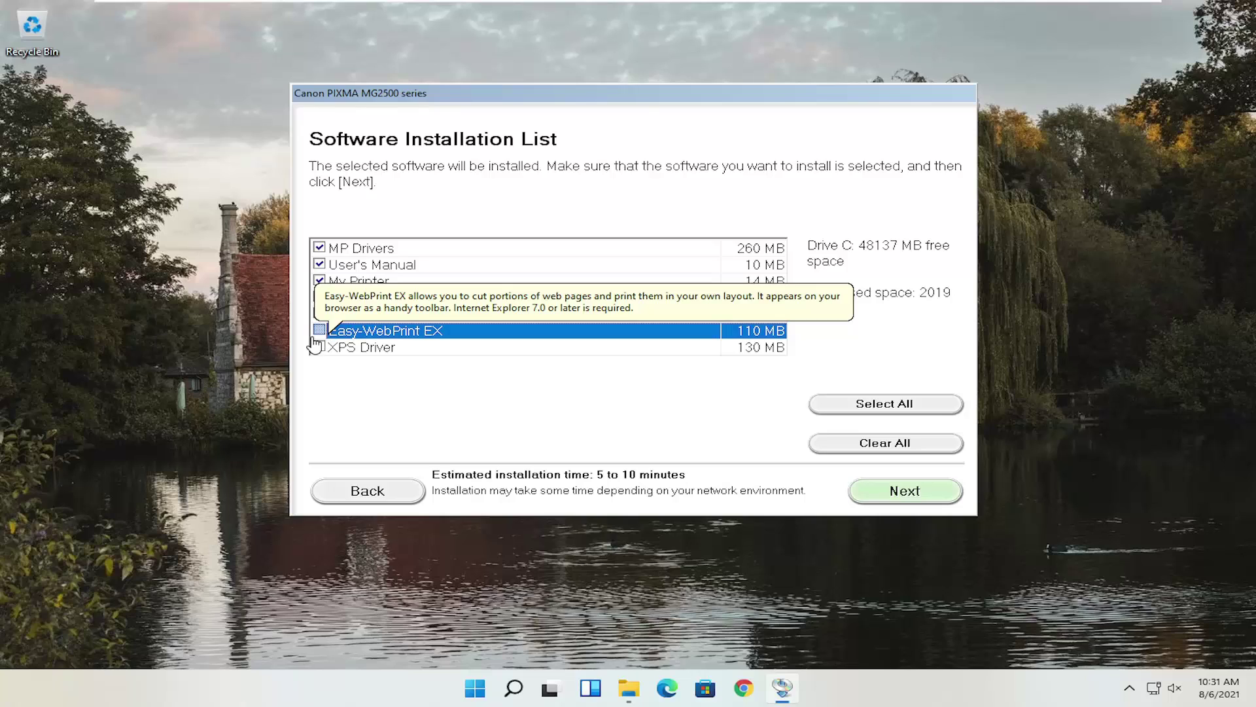
pyautogui.click(895, 495)
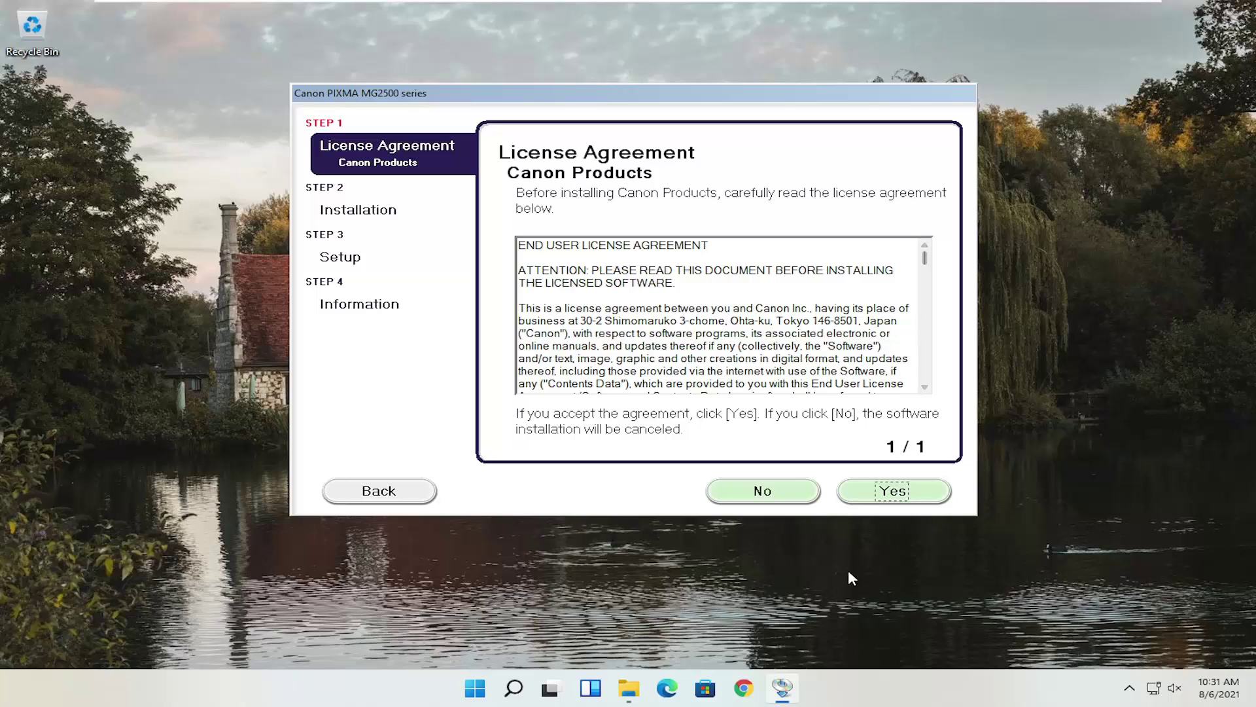
# Step: Accept the Canon license agreement and continue past the firewall notice to start the software download
pyautogui.click(859, 506)
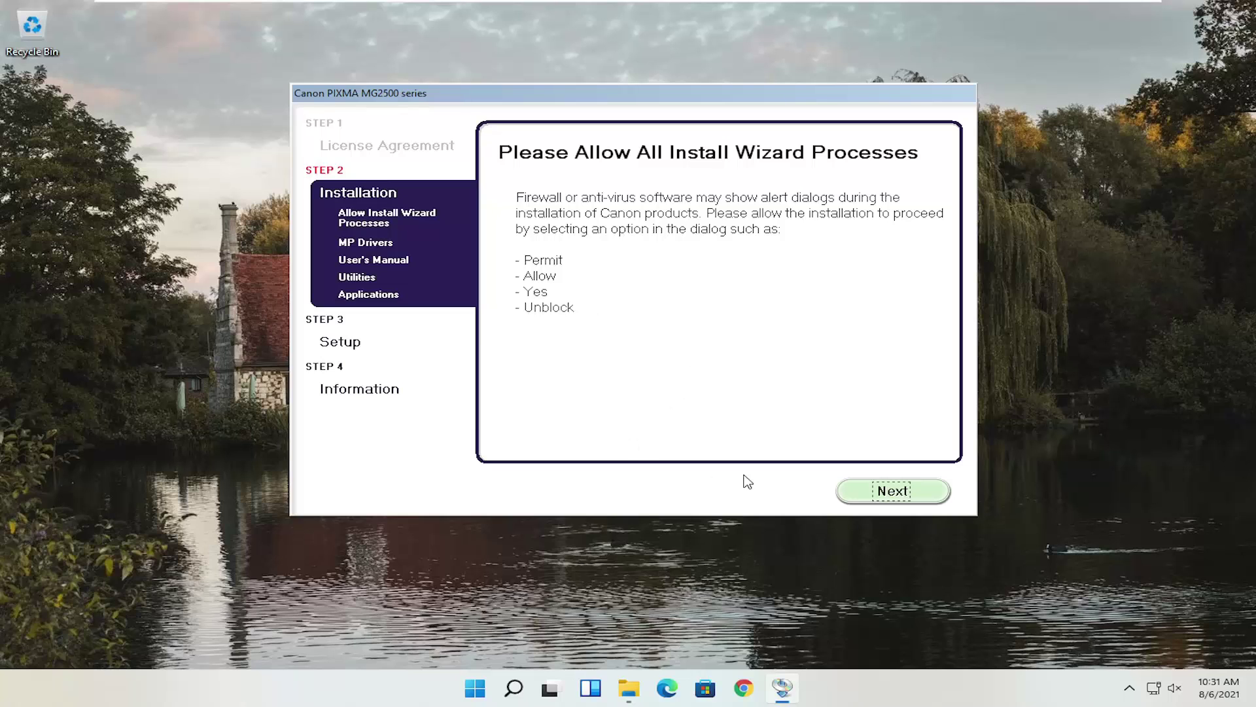
pyautogui.click(881, 496)
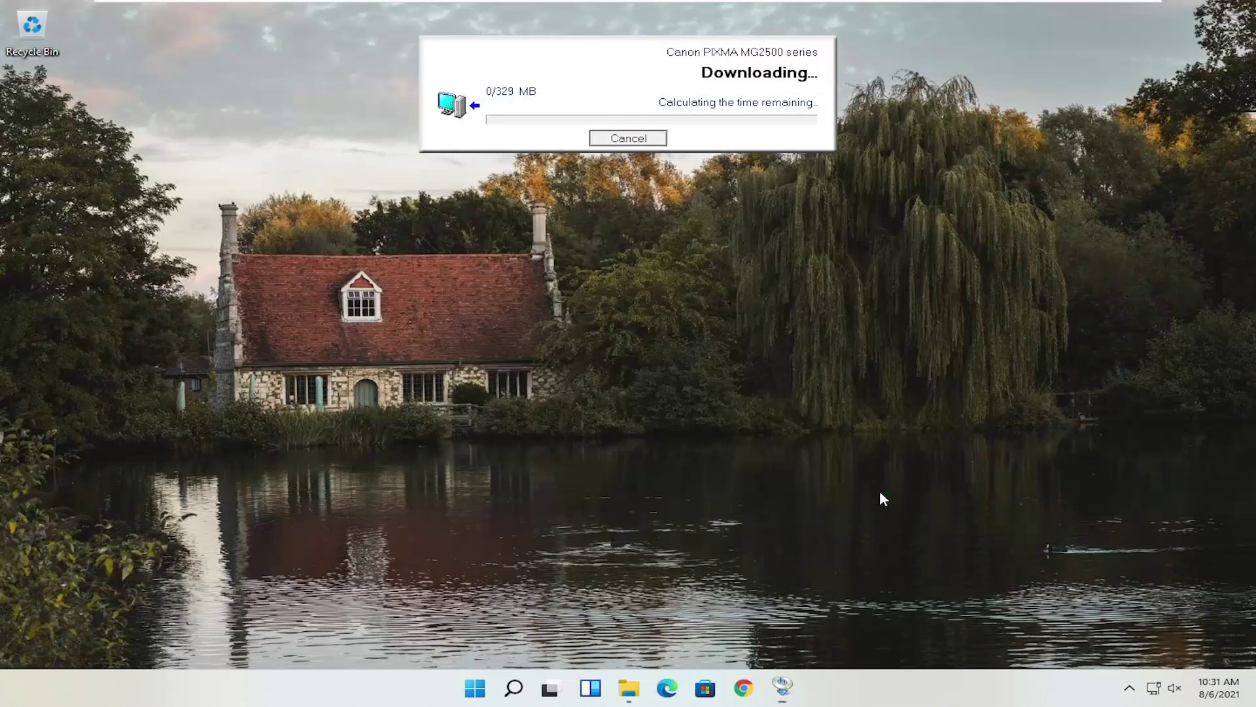